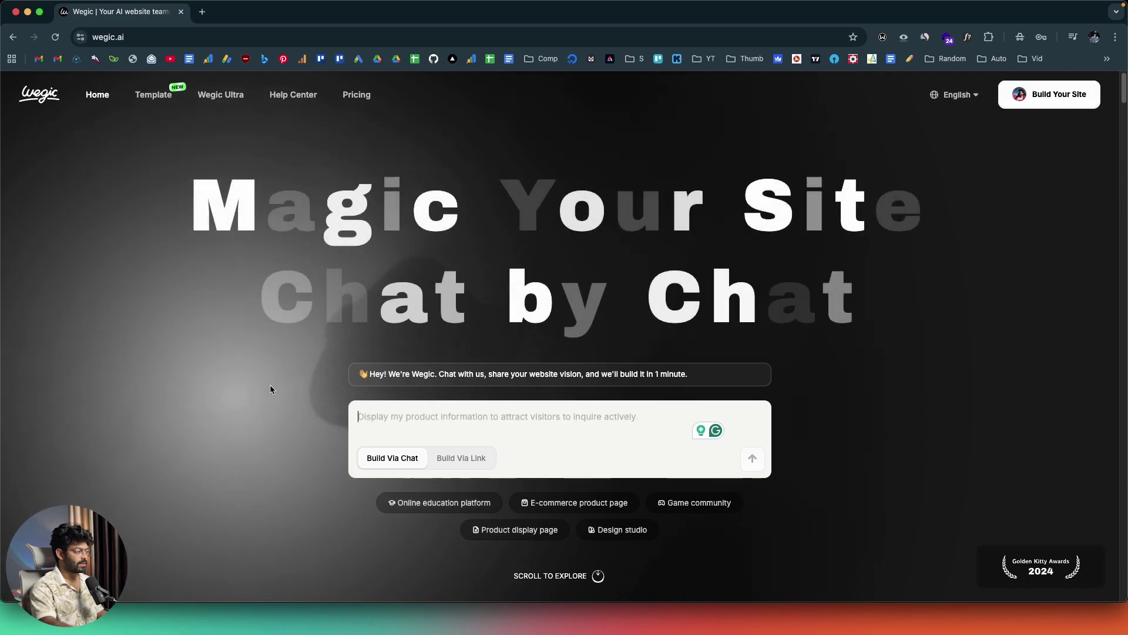
Step: Submit a build-via-chat prompt for Marketing Pro, a social media marketing agency offering affiliate, influencer and performance marketing, social media management and SEO, plus e-books and other resources
key("super+v")
scroll(451, 422, "up", 3)
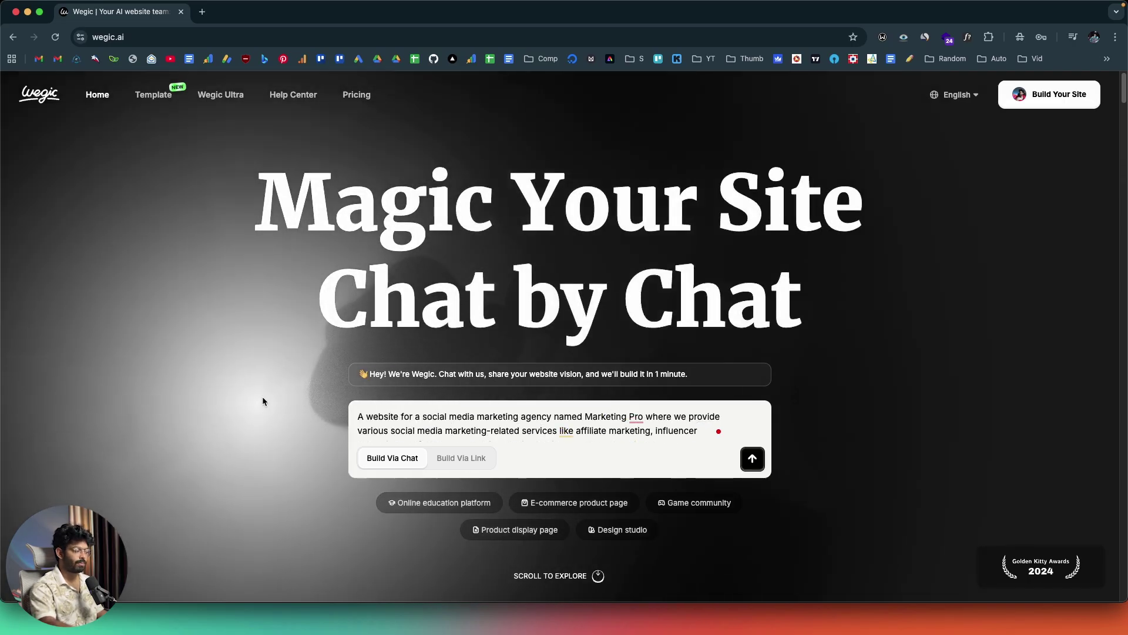
scroll(406, 424, "down", 1)
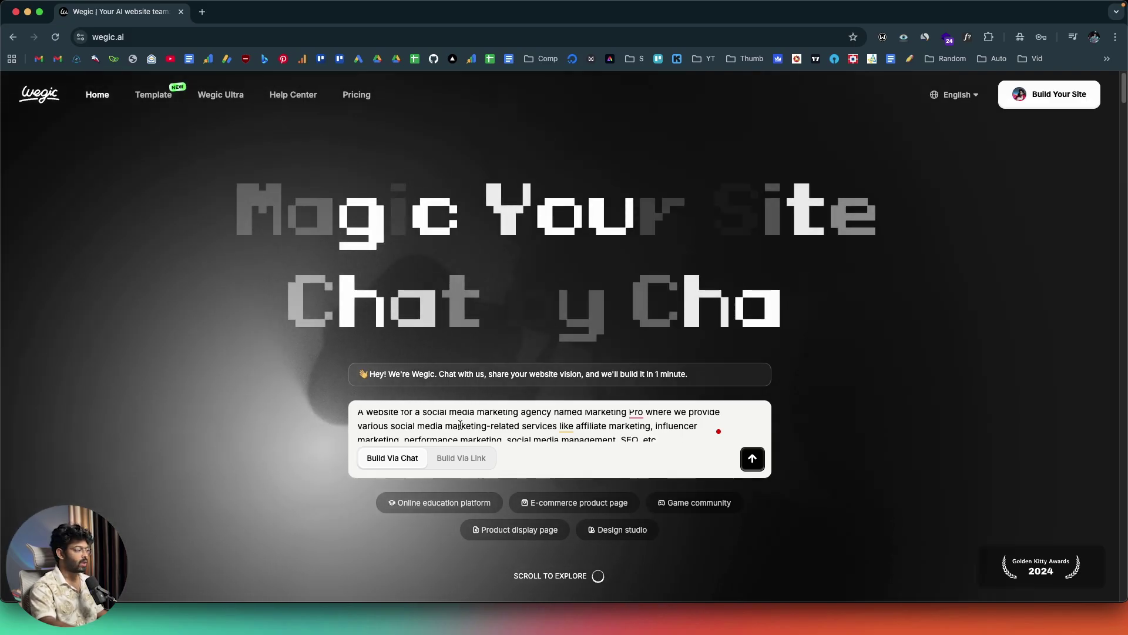
scroll(466, 419, "down", 3)
scroll(466, 419, "up", 4)
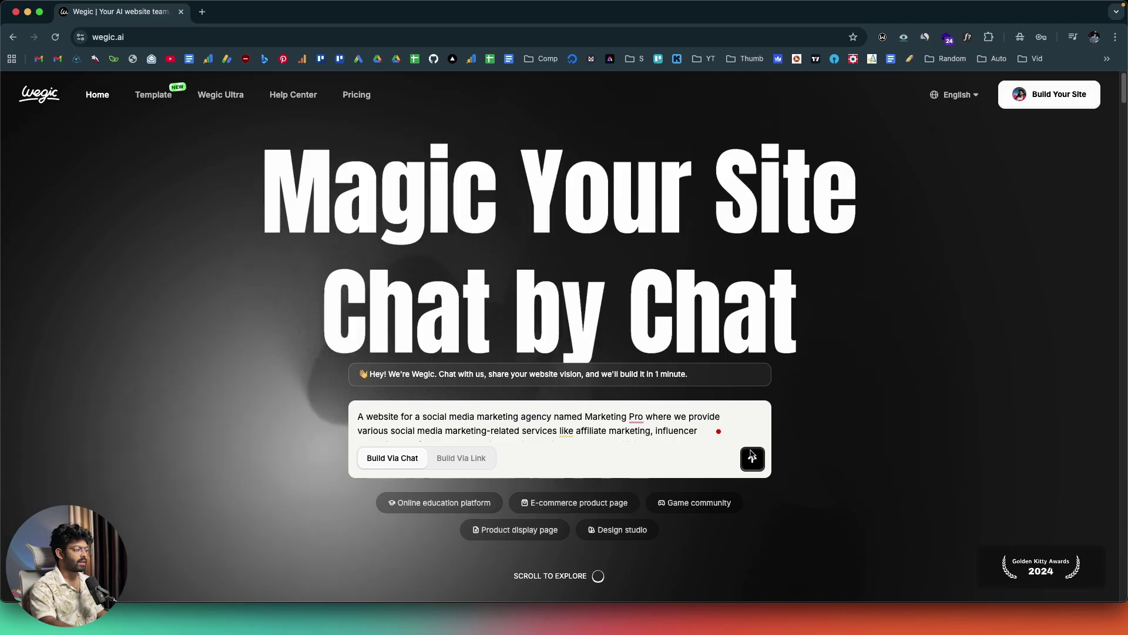
left_click(752, 457)
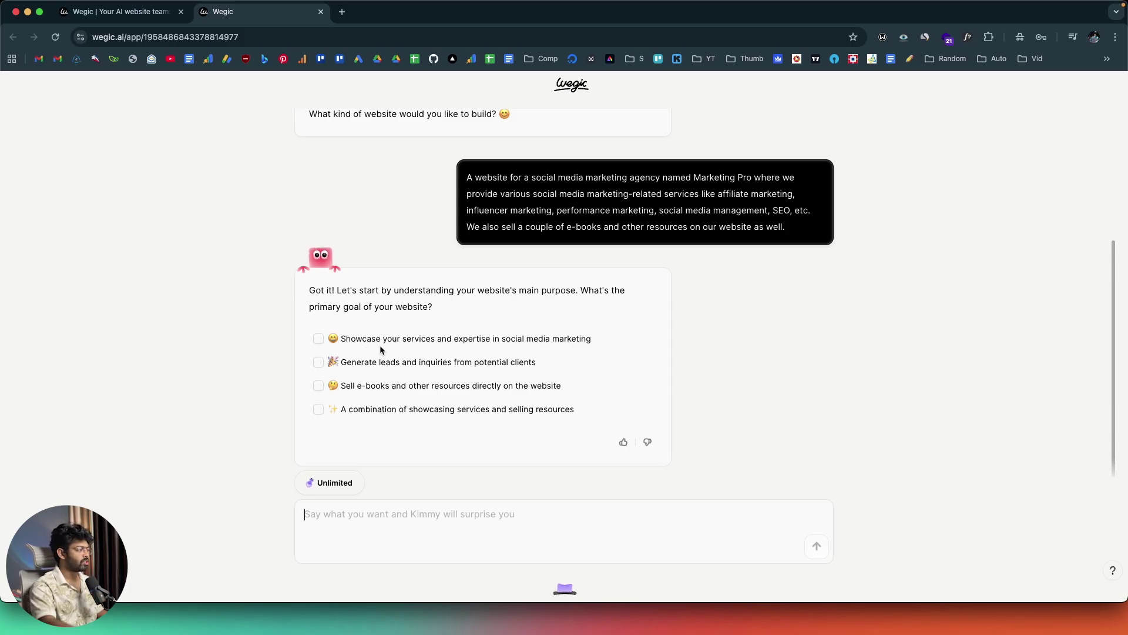
Step: Answer the primary goal question with all four options: showcasing services, generating leads, selling e-books and resources, and the combination of both
left_click(318, 339)
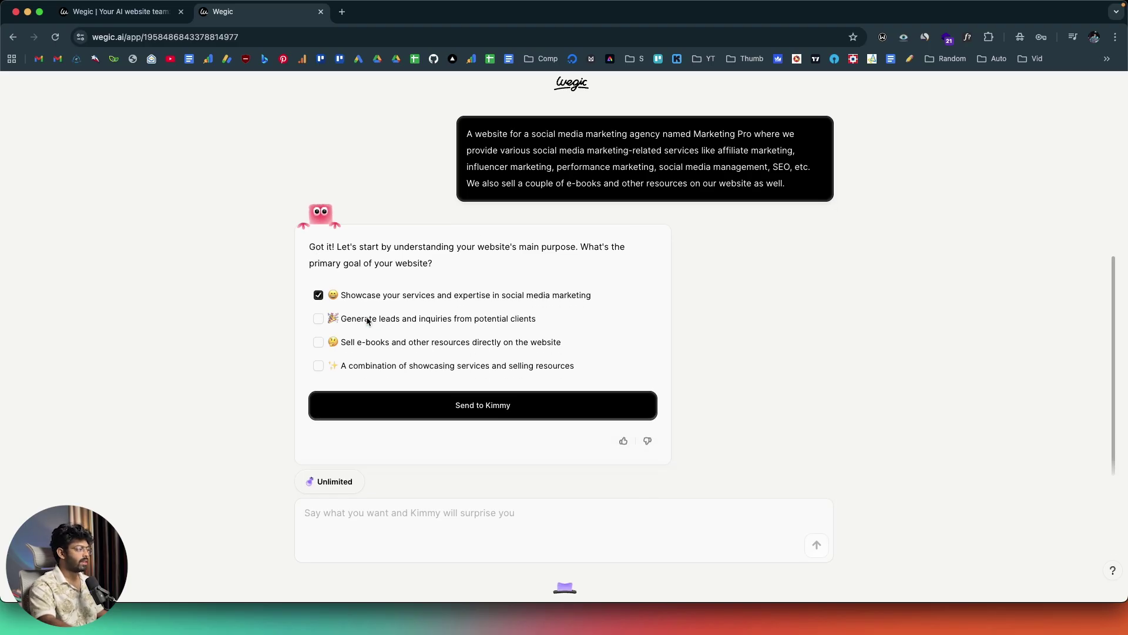
left_click(319, 319)
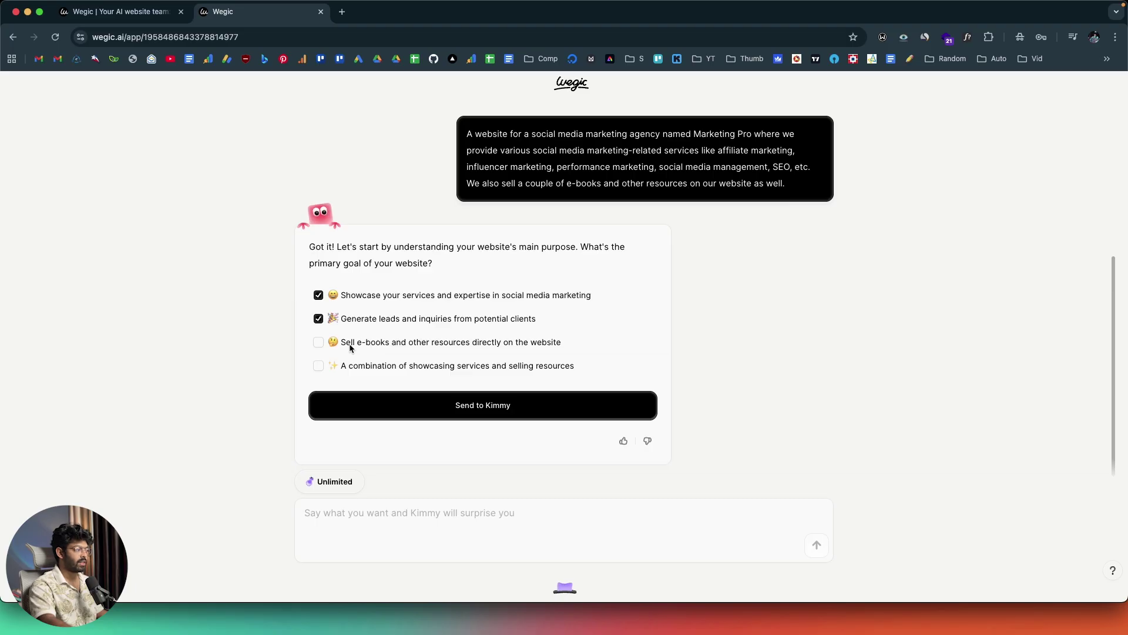
left_click(319, 342)
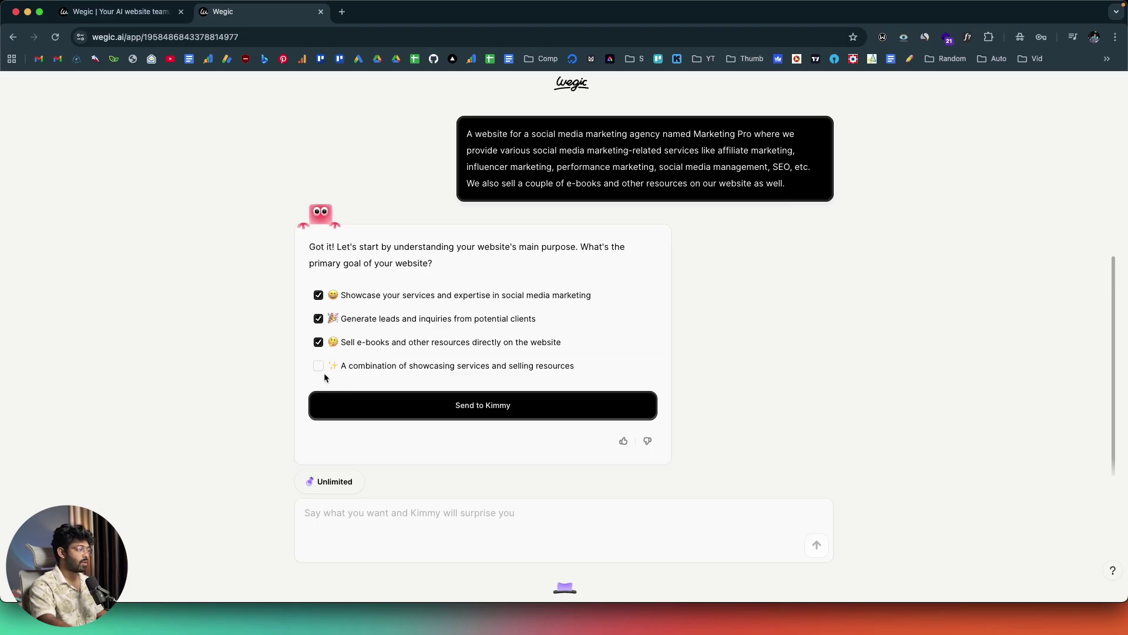
left_click(319, 366)
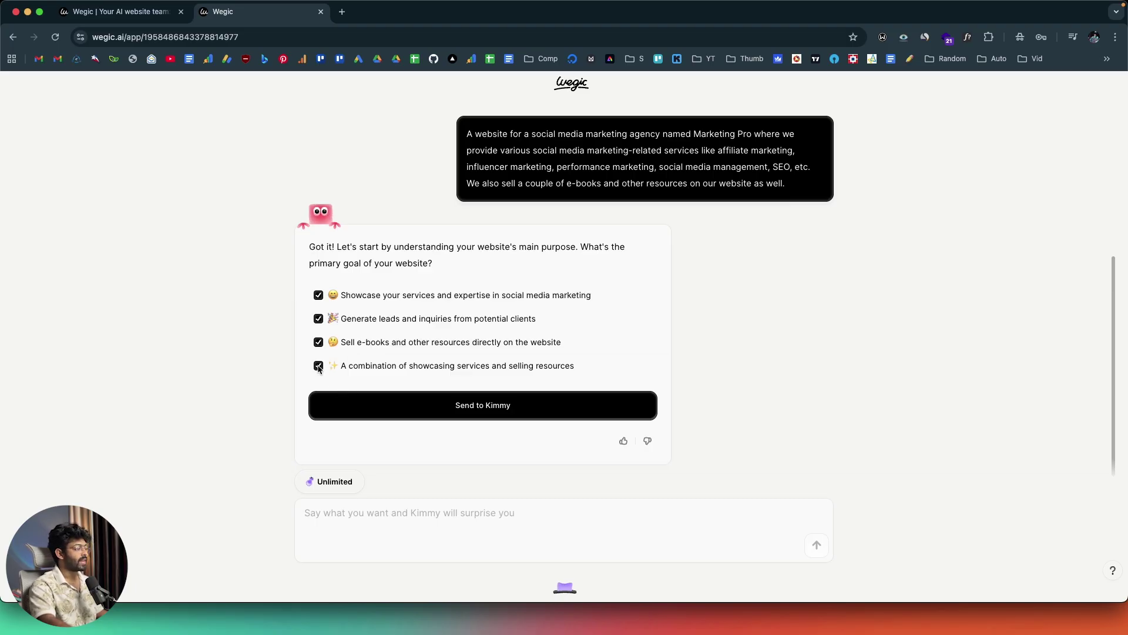
left_click(447, 405)
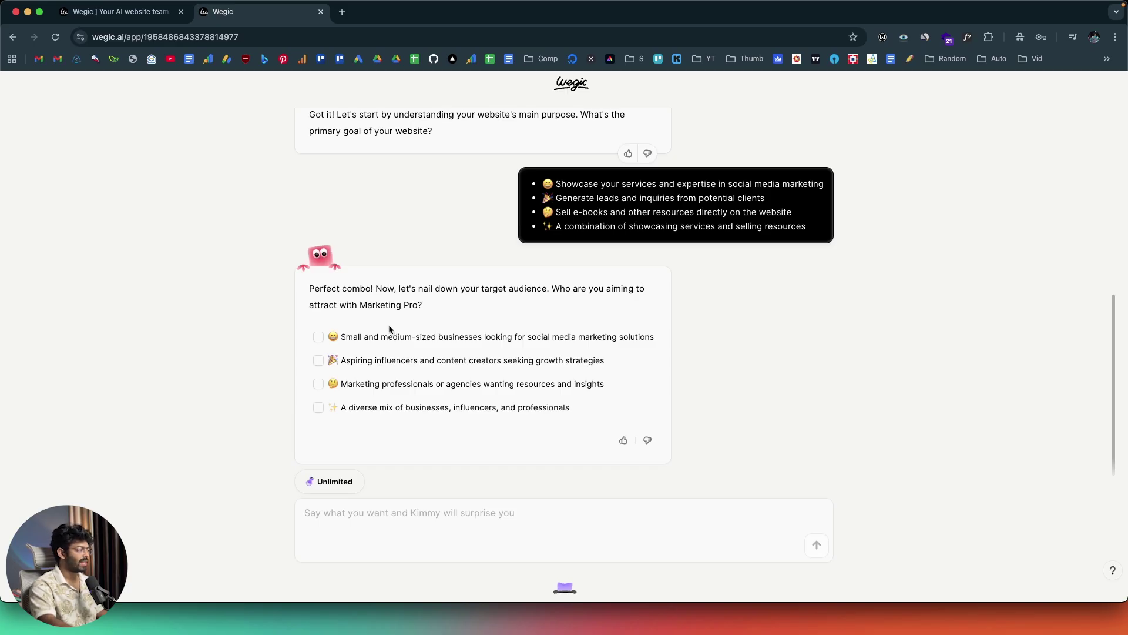
Step: Answer the target audience question with small and medium-sized businesses, aspiring influencers and content creators, and a diverse mix of businesses, influencers and professionals
left_click(320, 337)
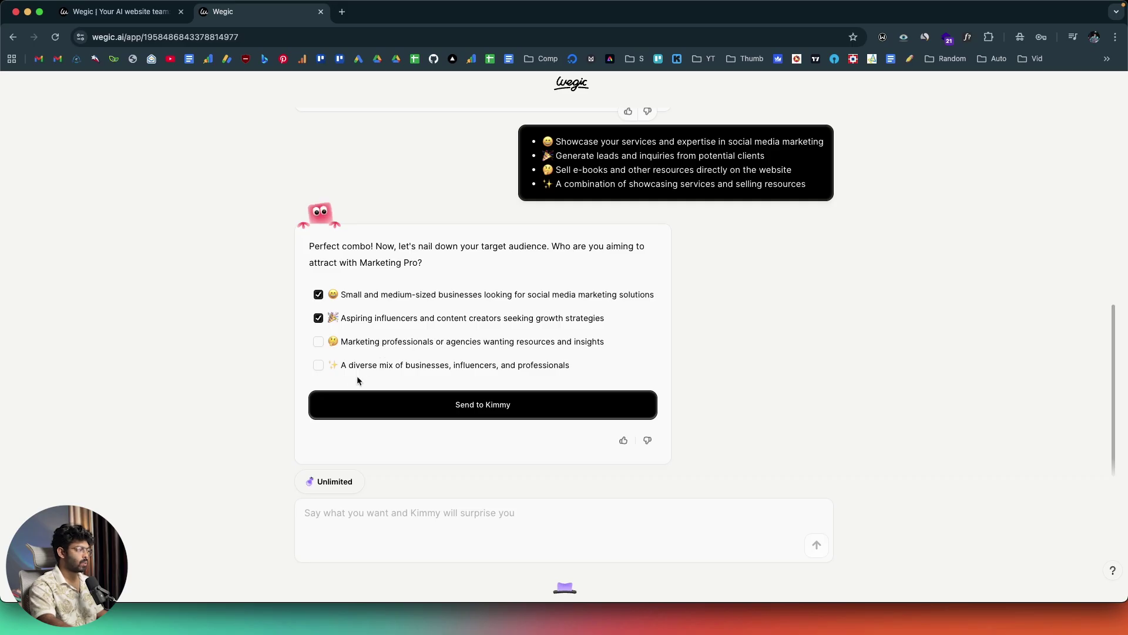
left_click(319, 366)
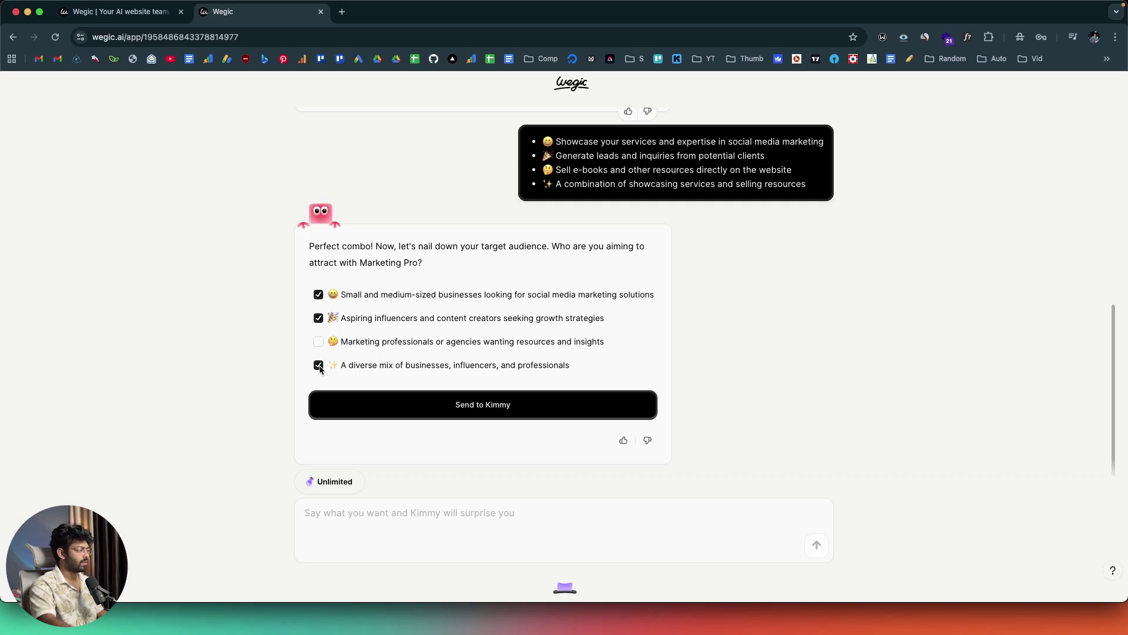
left_click(473, 405)
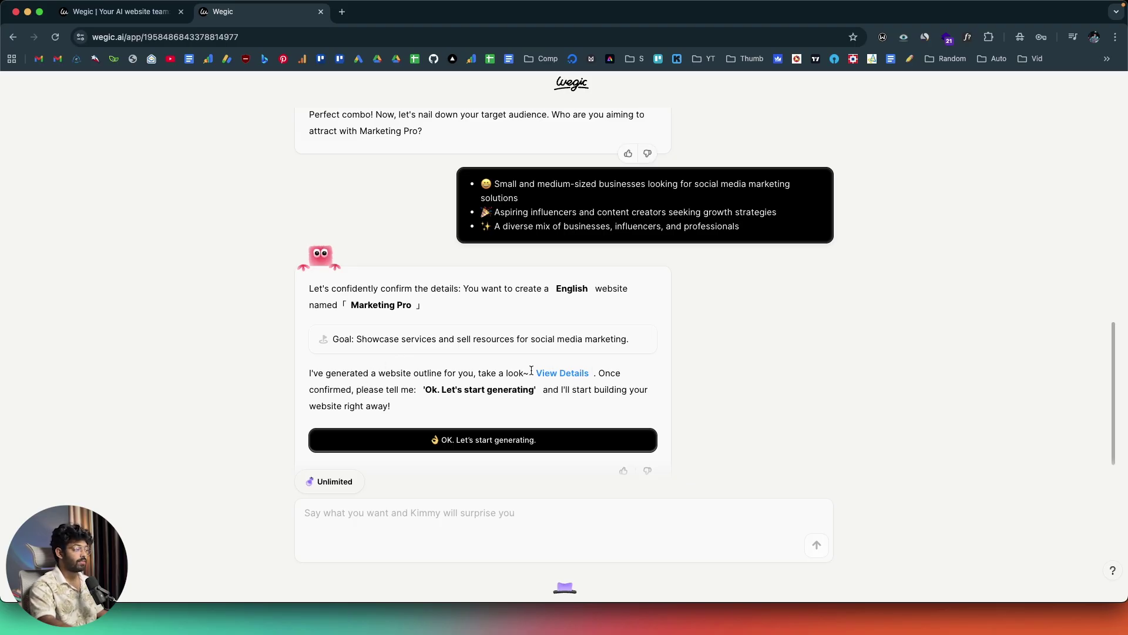
Step: Open the website outline and examine the sections planned for the homepage, services and resources pages, including the editing option for About Us
left_click(554, 373)
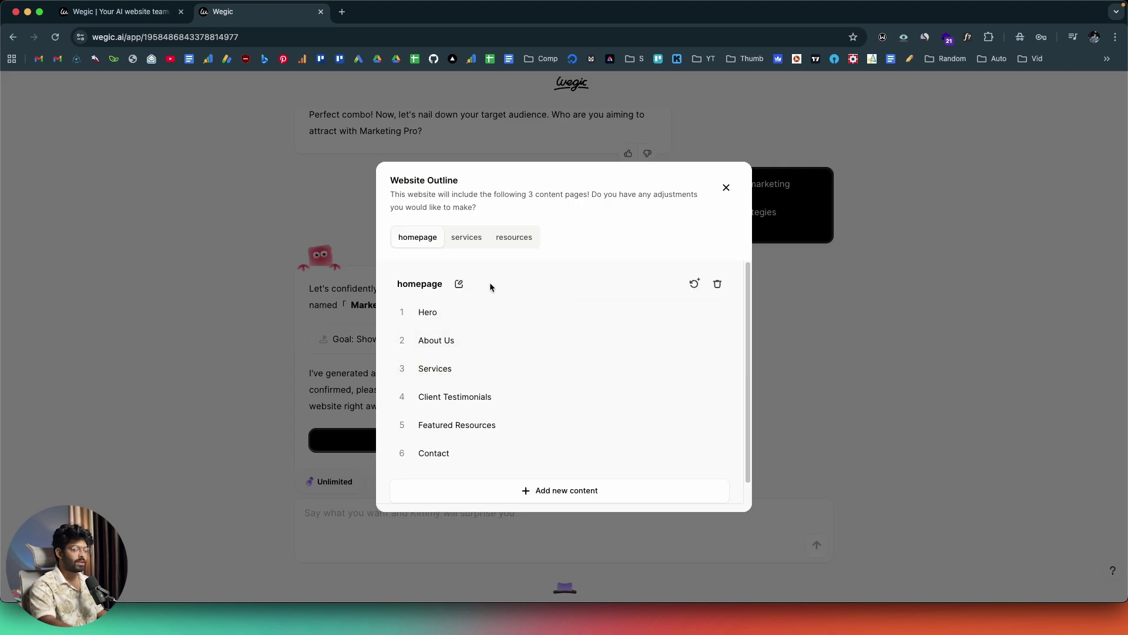
scroll(489, 282, "down", 1)
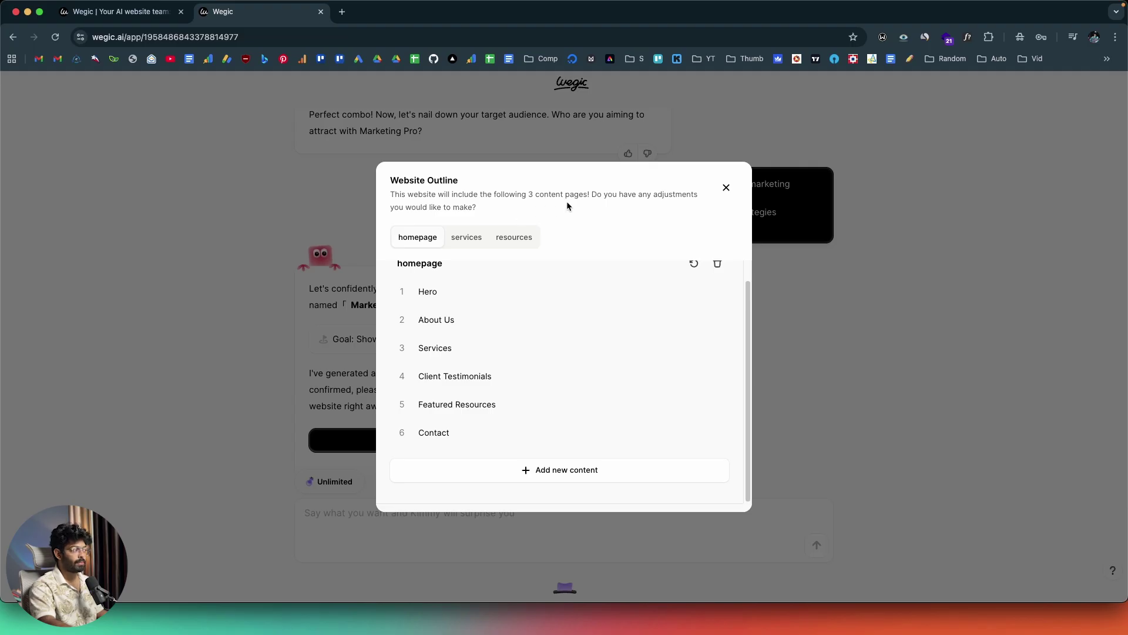
left_click(464, 238)
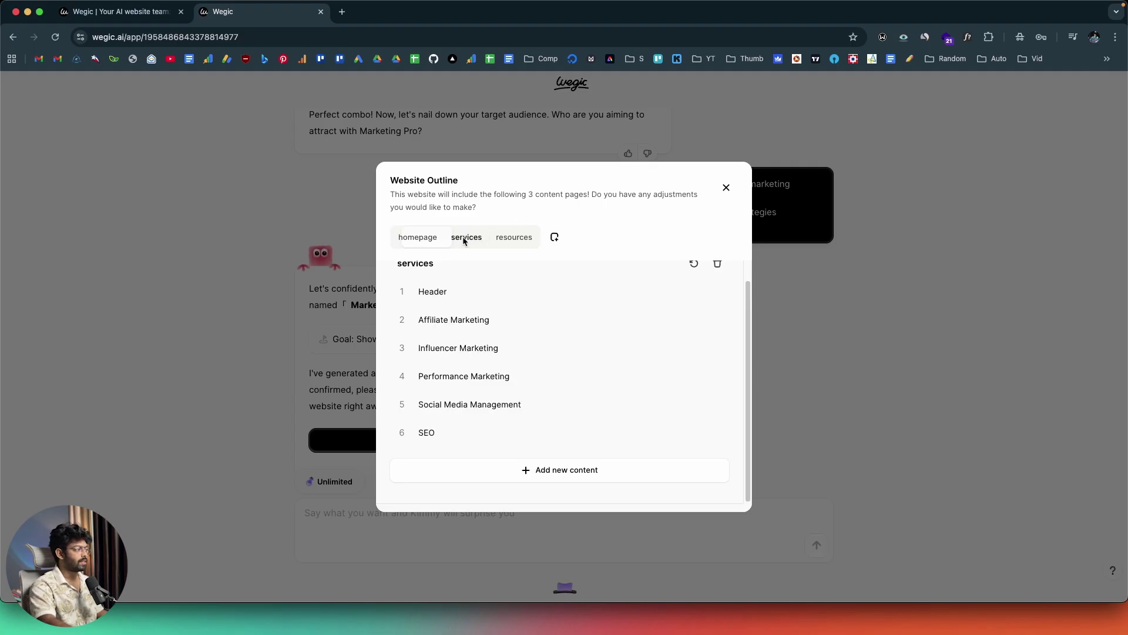
left_click(518, 239)
left_click(415, 244)
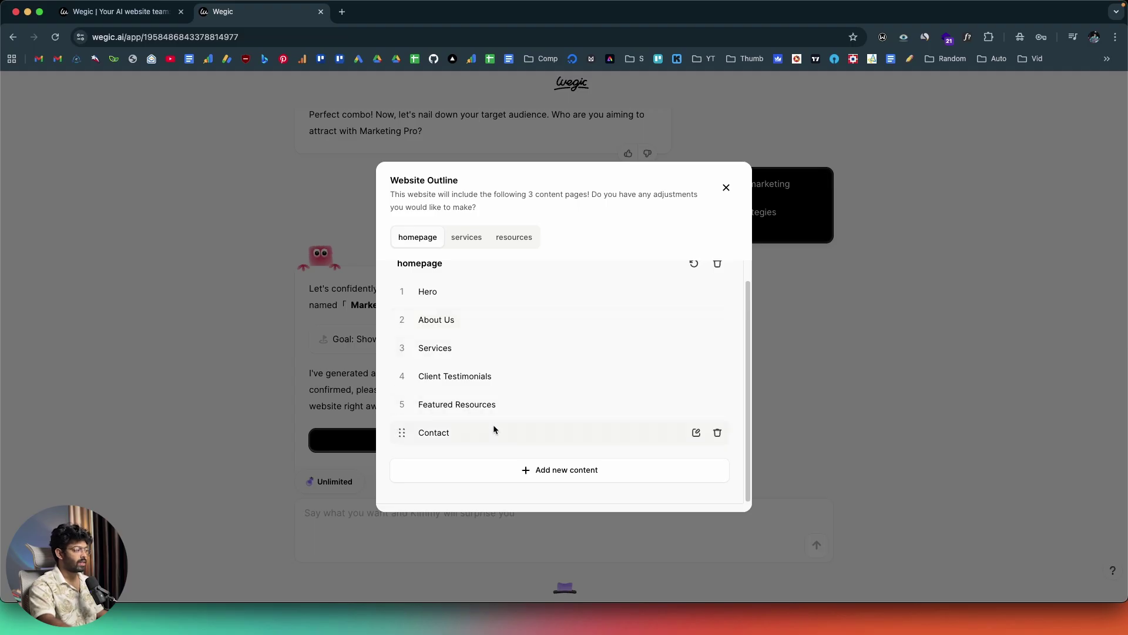
left_click(472, 238)
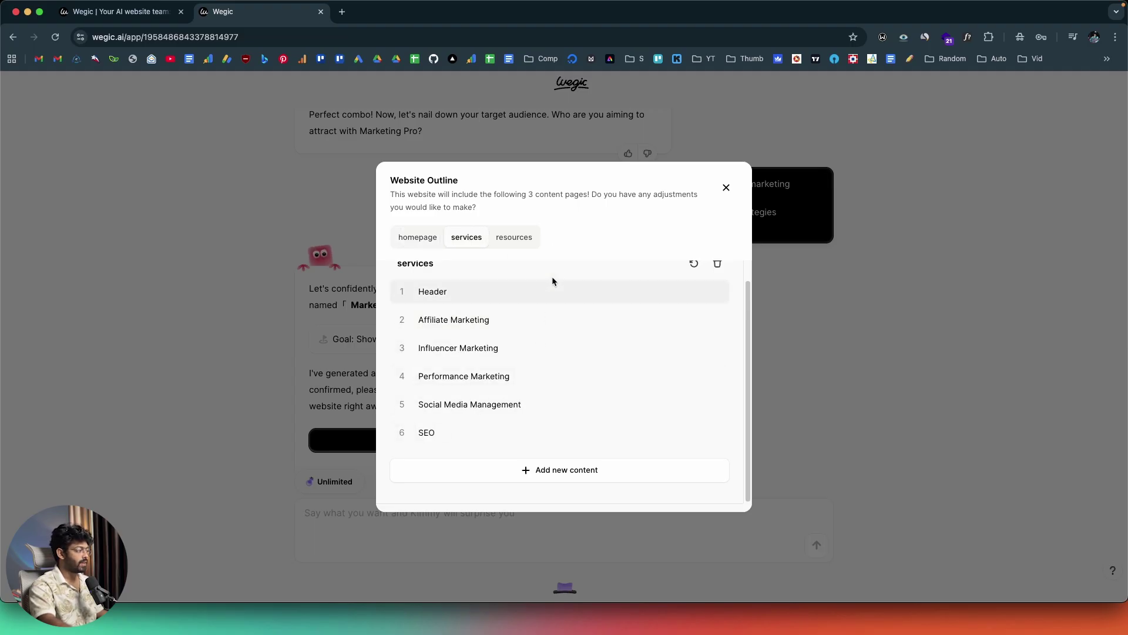
left_click(513, 237)
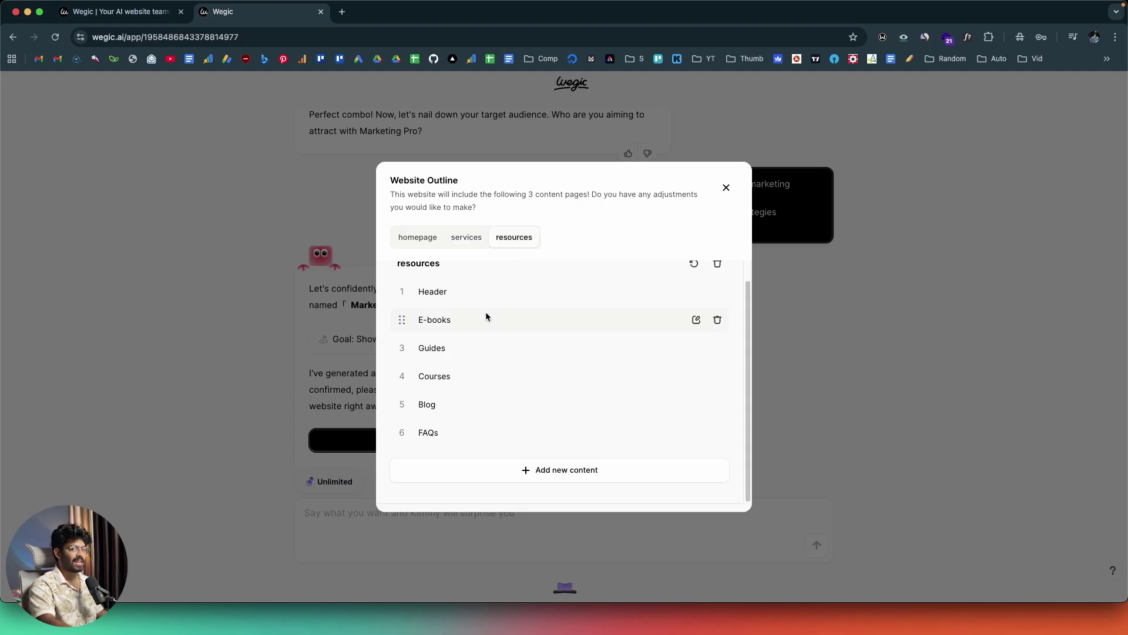
left_click(421, 238)
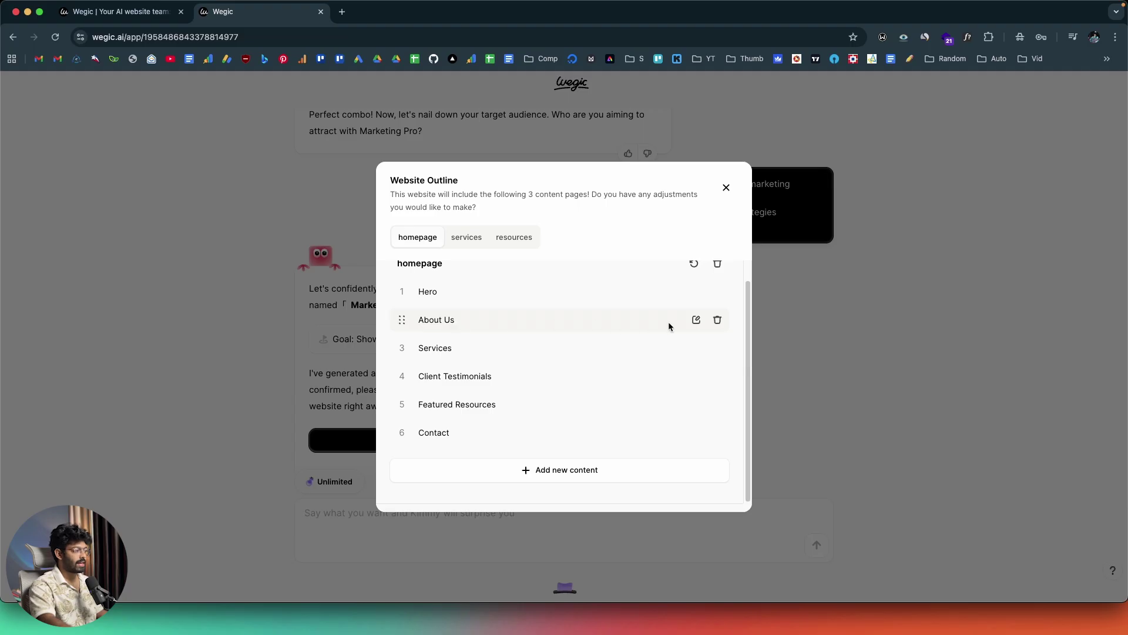
left_click(696, 320)
left_click(533, 355)
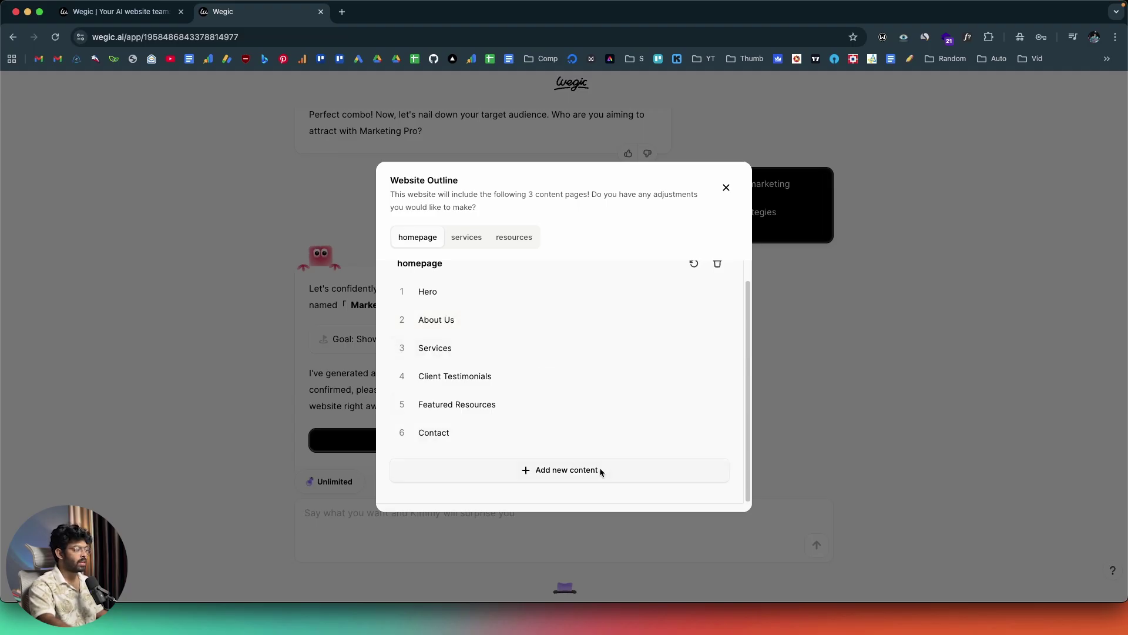
Step: Close the website outline and start generating the Marketing Pro website
scroll(584, 397, "up", 1)
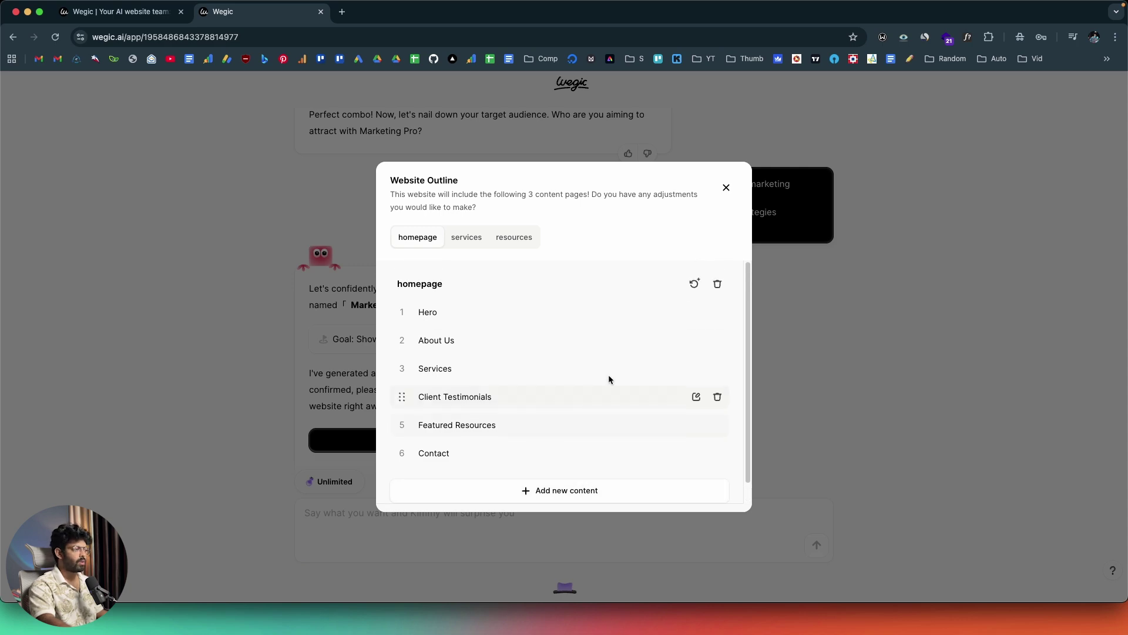
left_click(727, 188)
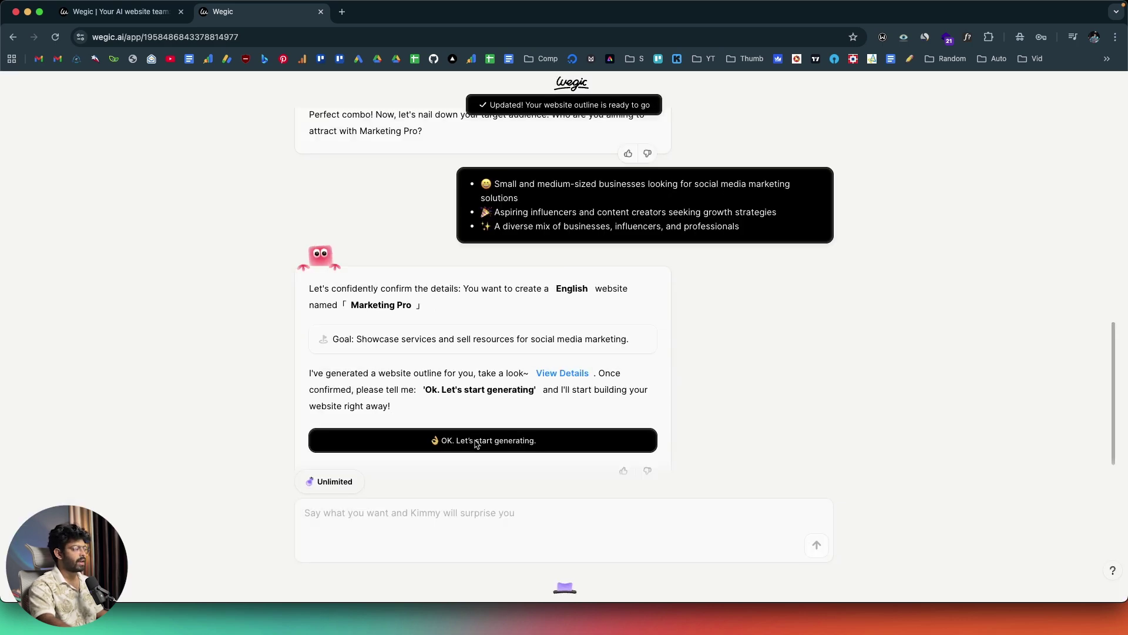
left_click(452, 449)
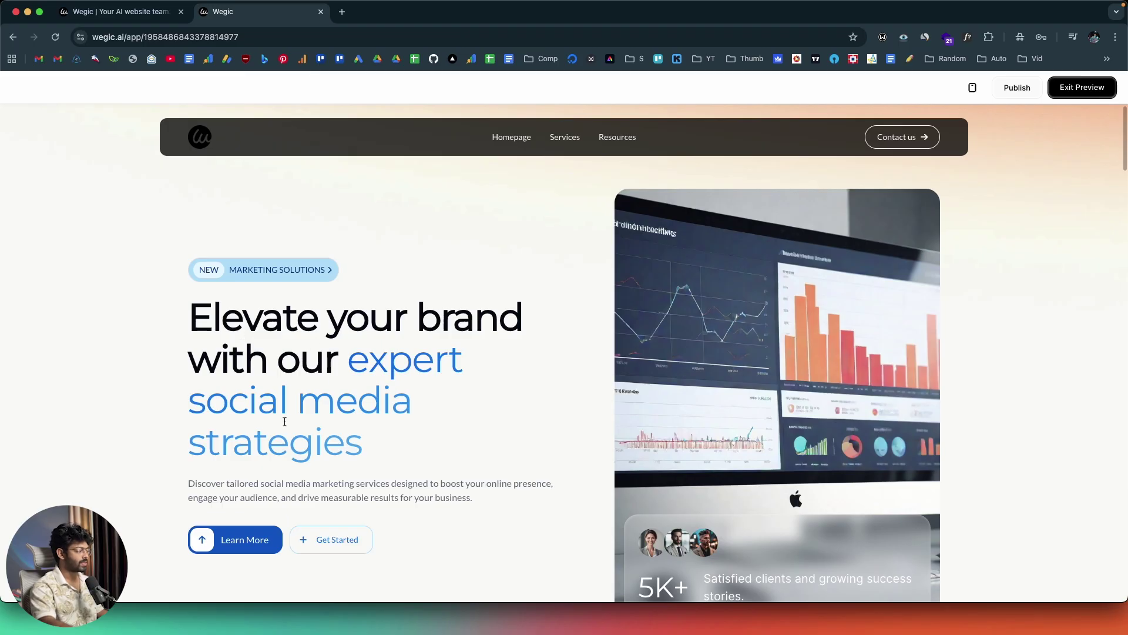
Step: Examine the generated homepage's hero section and the enlarged images of the service cards, from Strategy & Planning to Influencer Collaboration
scroll(284, 421, "down", 3)
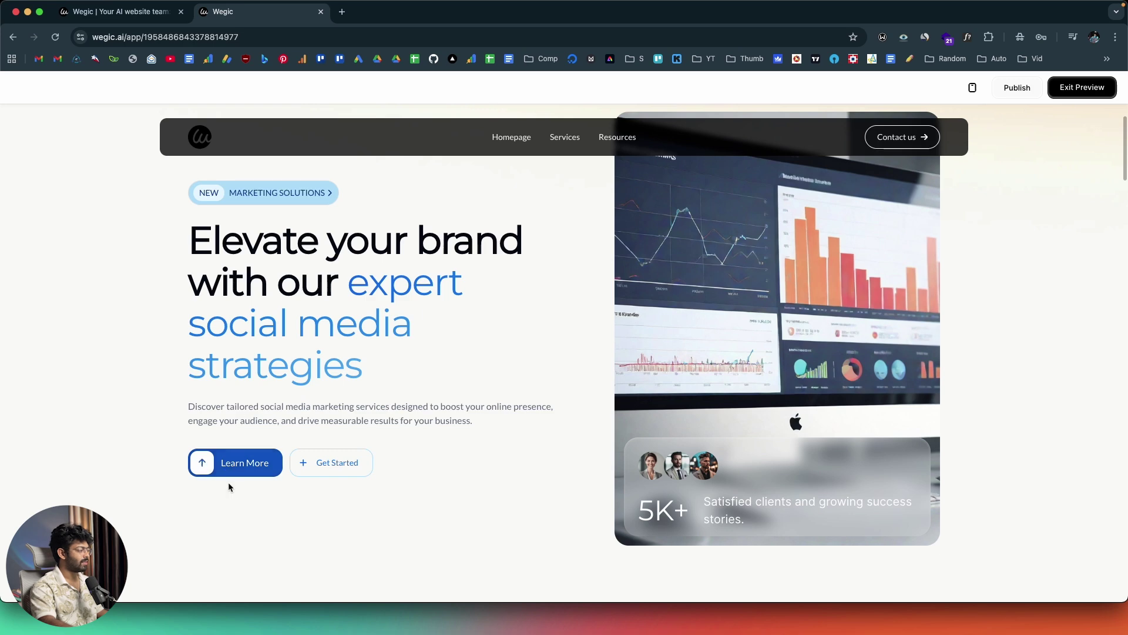
scroll(698, 337, "up", 3)
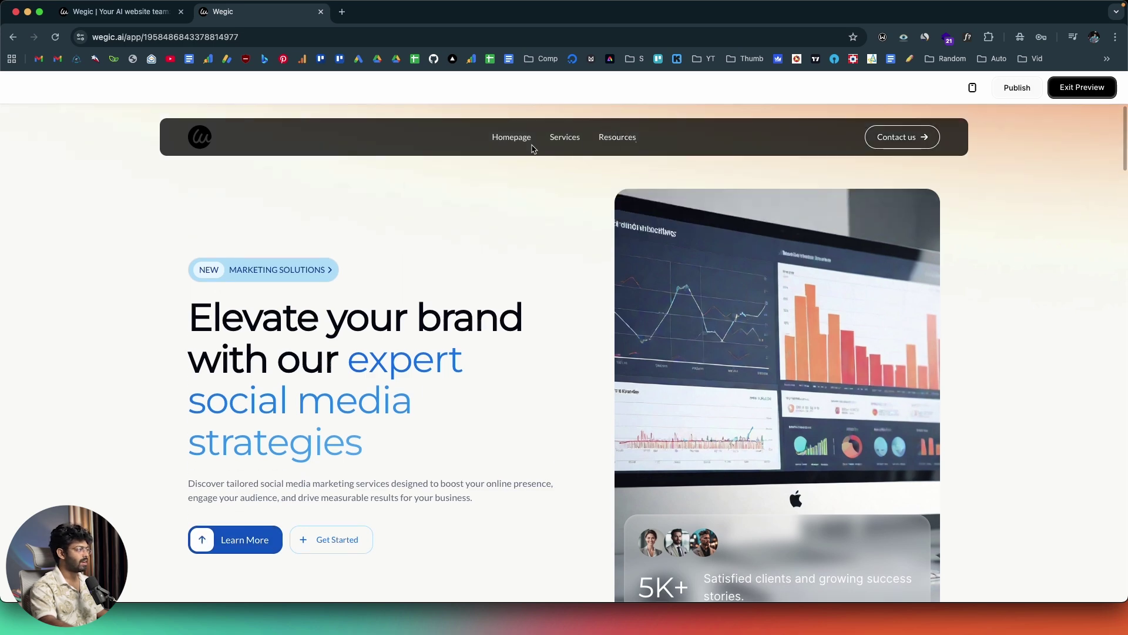
scroll(440, 279, "down", 8)
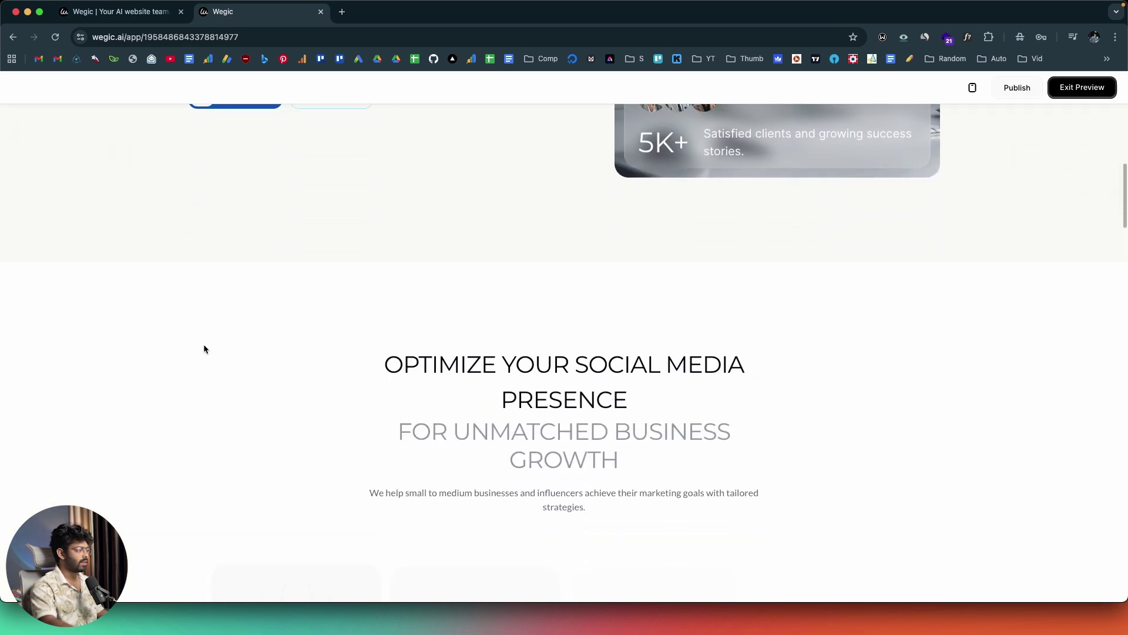
scroll(204, 349, "down", 5)
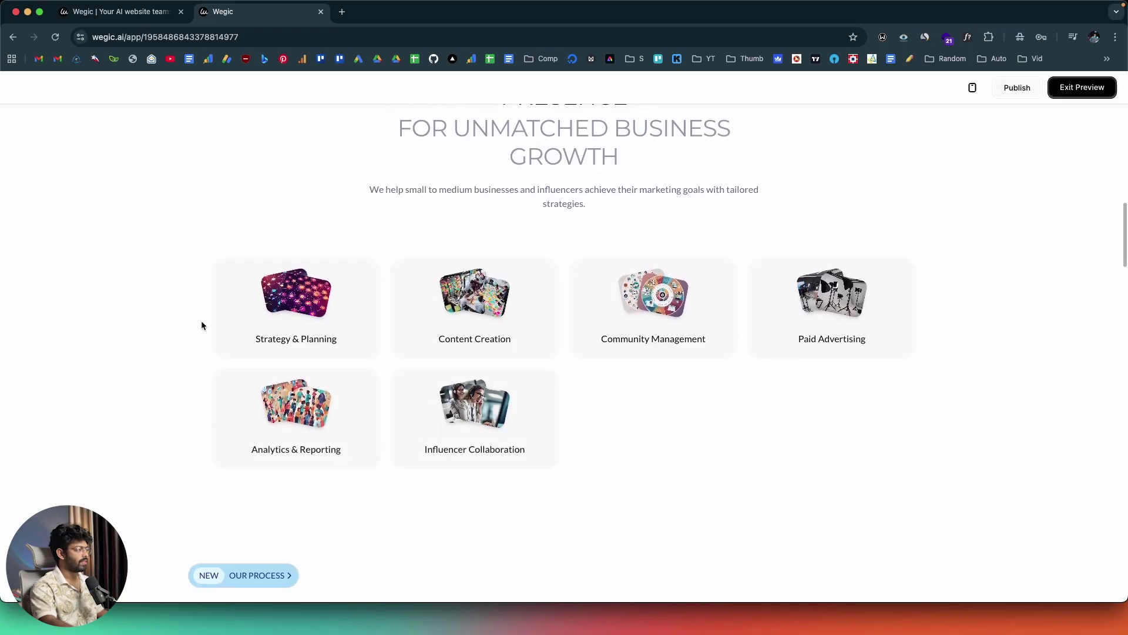
scroll(202, 325, "up", 5)
scroll(136, 360, "down", 4)
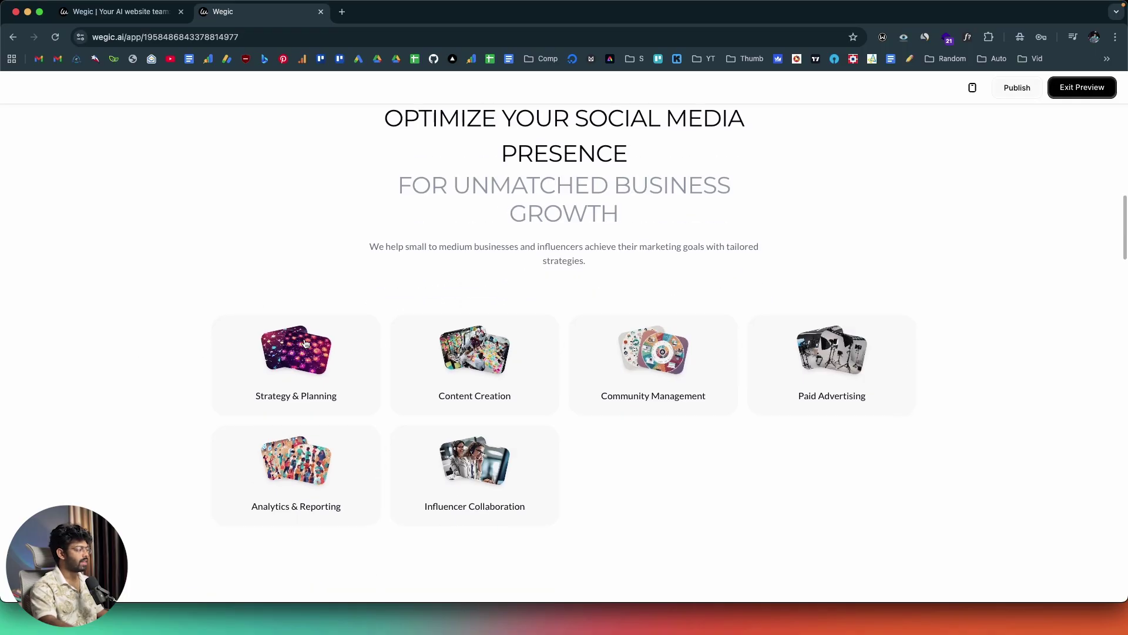
mouse_move(304, 357)
mouse_move(486, 358)
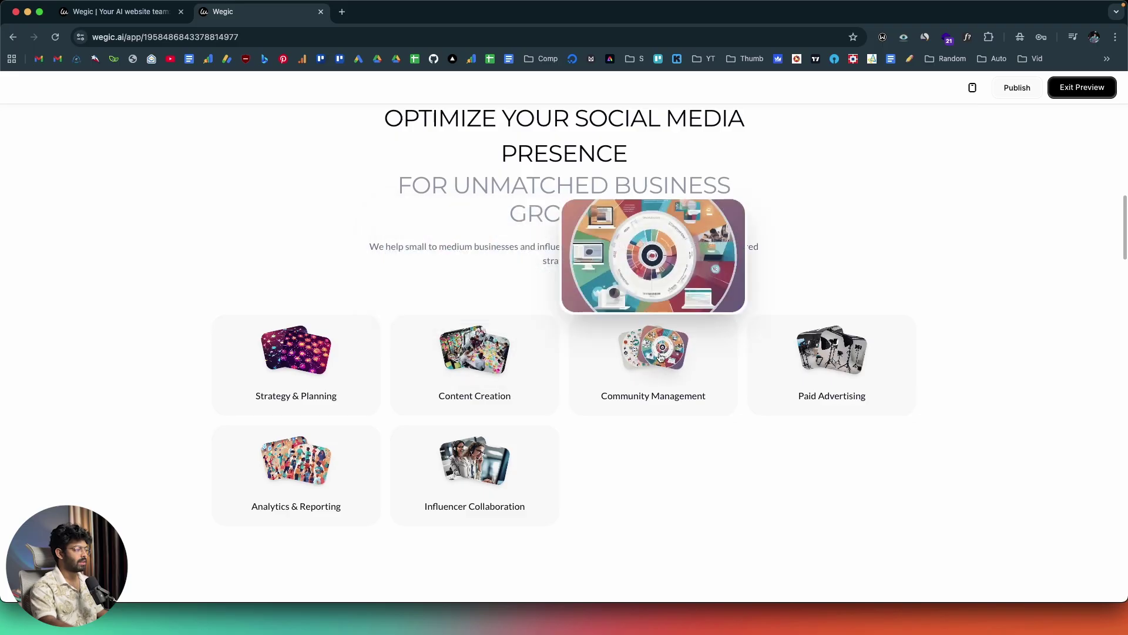
mouse_move(843, 348)
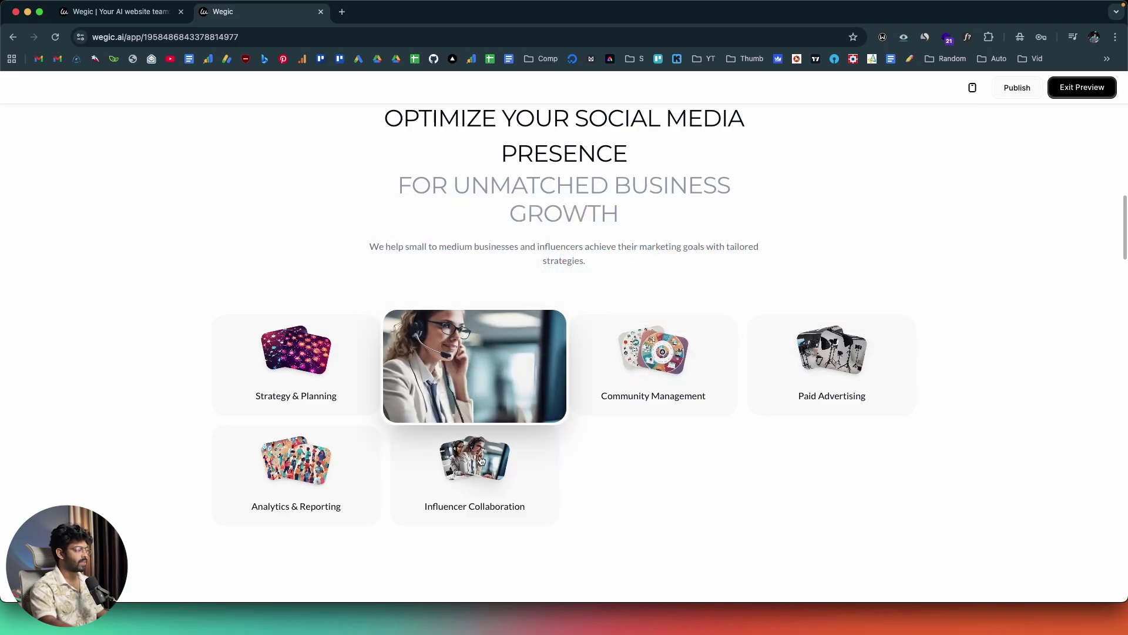
mouse_move(299, 476)
Step: Examine the rest of the homepage, from the process section through client testimonials and blog insights to the office contacts and footer
scroll(160, 441, "down", 12)
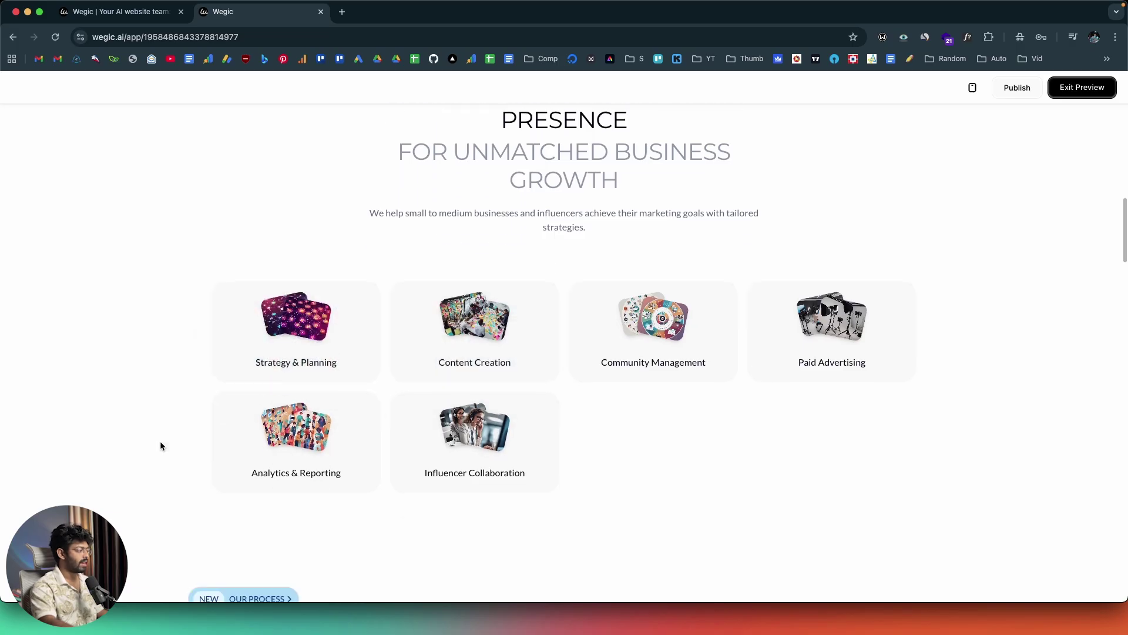
scroll(188, 378, "down", 12)
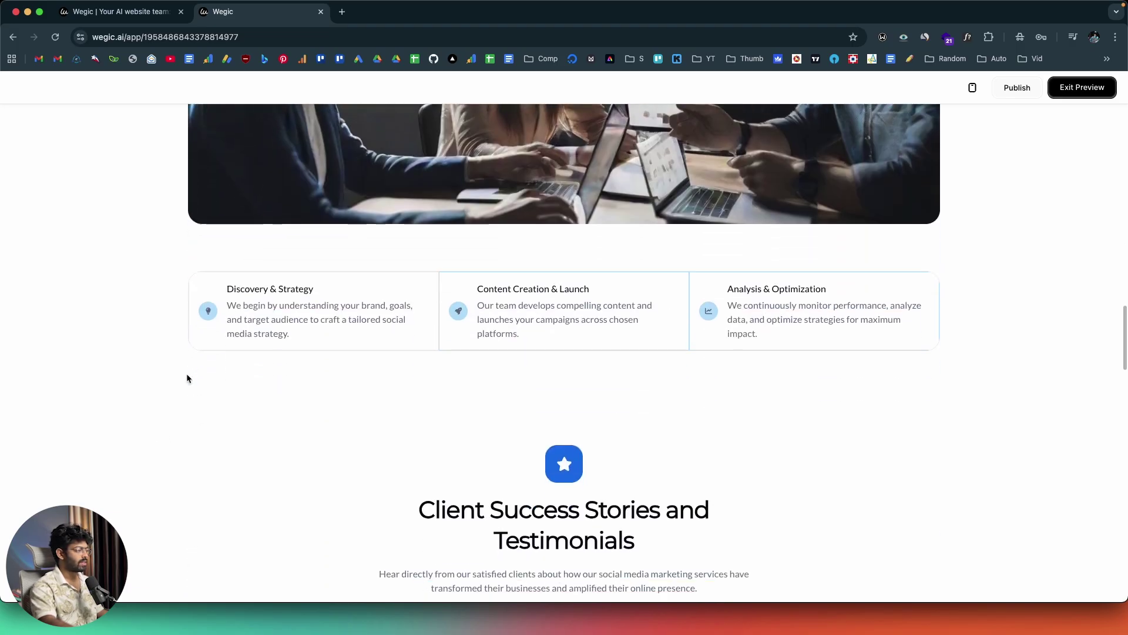
scroll(349, 376, "up", 5)
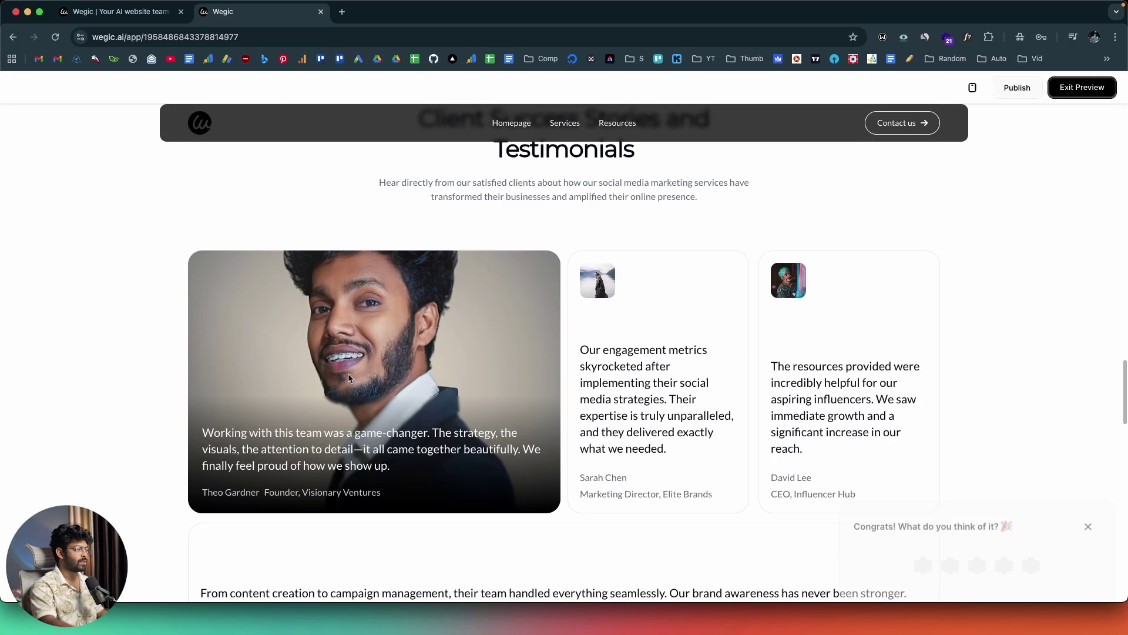
scroll(511, 318, "down", 10)
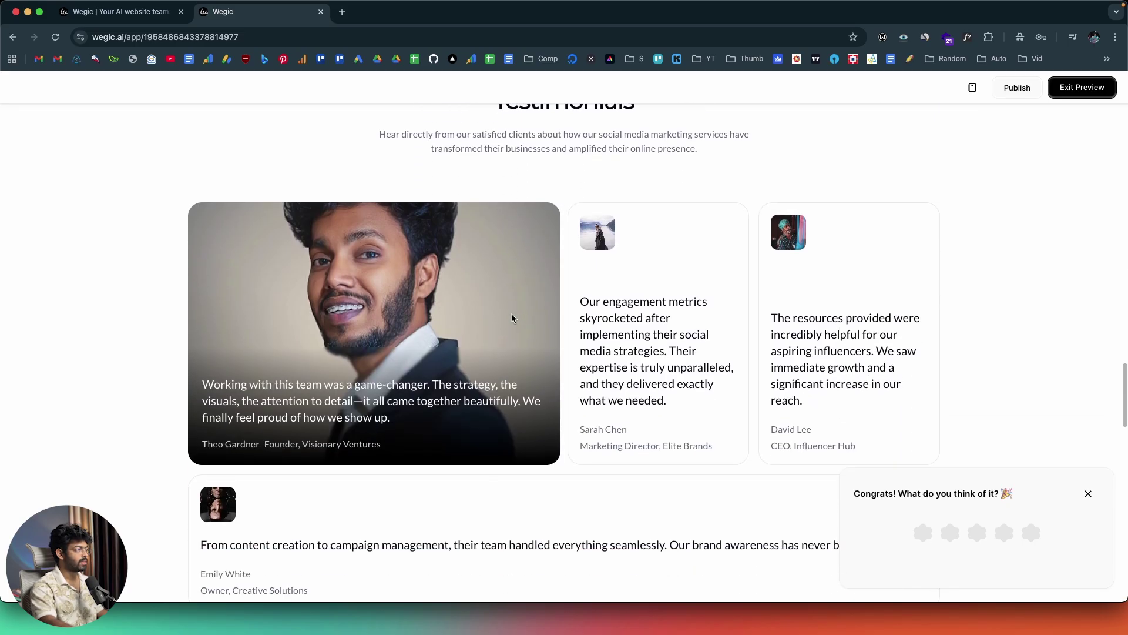
scroll(512, 318, "up", 4)
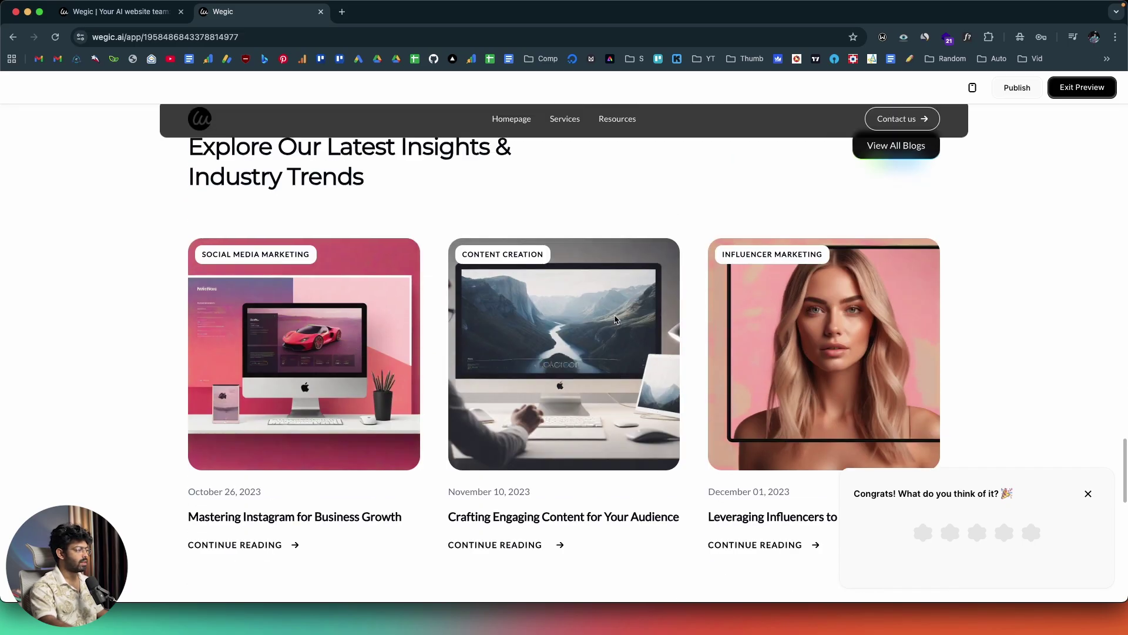
scroll(615, 318, "down", 9)
scroll(615, 319, "down", 2)
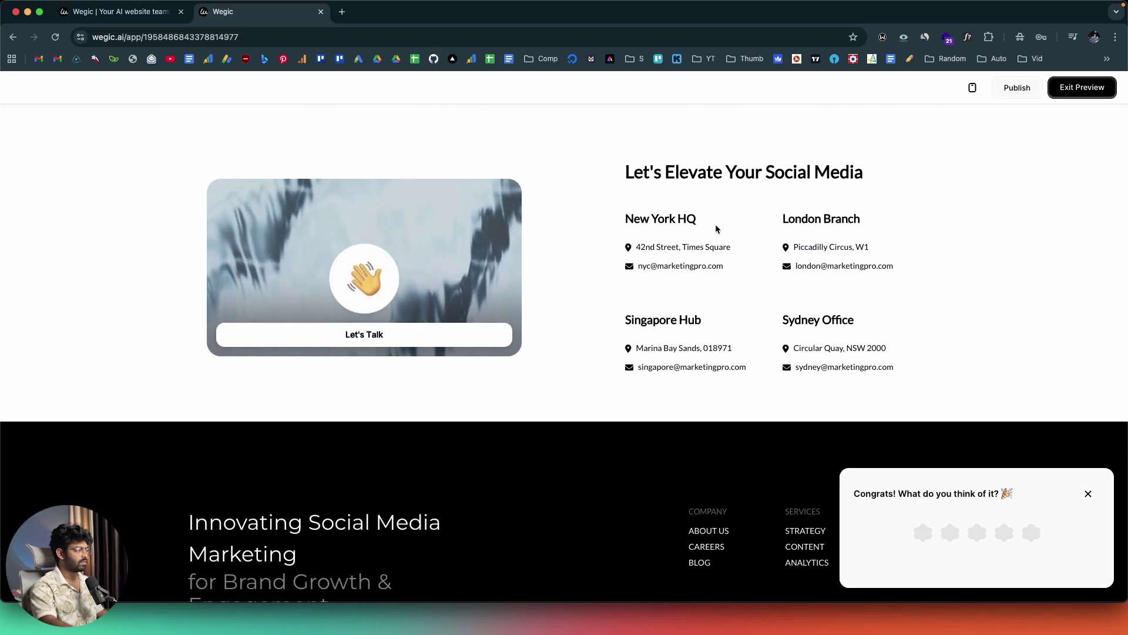
scroll(589, 390, "down", 5)
Step: Open the website's Services page, dismiss the feedback prompt, and examine the hero section and the service cards under "Elevate Your Brand with Our Expertise"
scroll(589, 392, "up", 20)
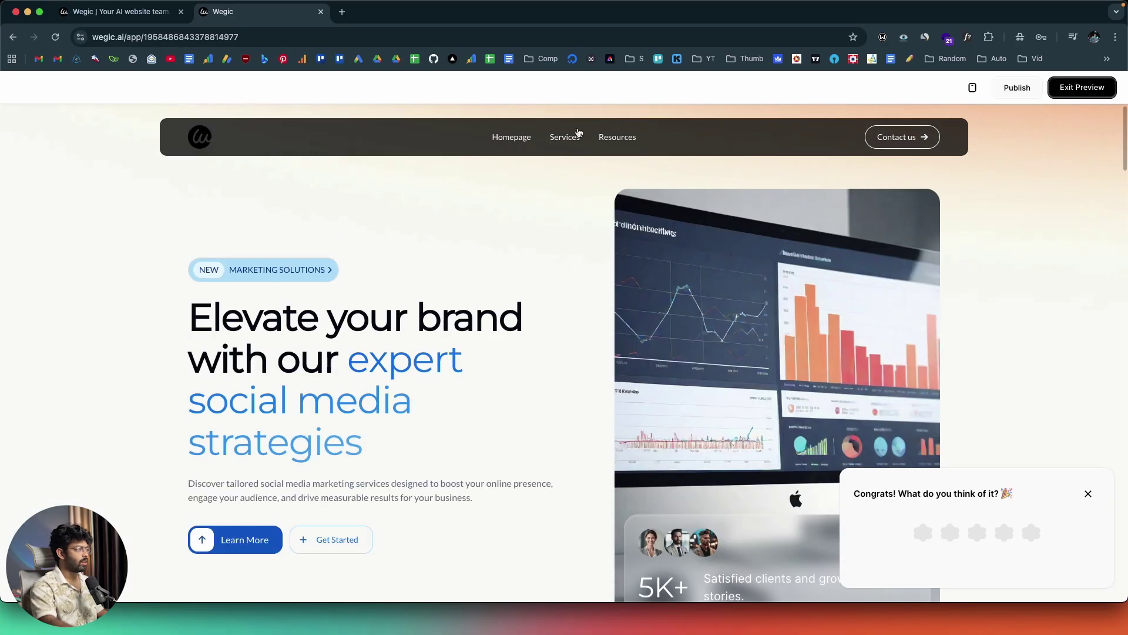
left_click(561, 139)
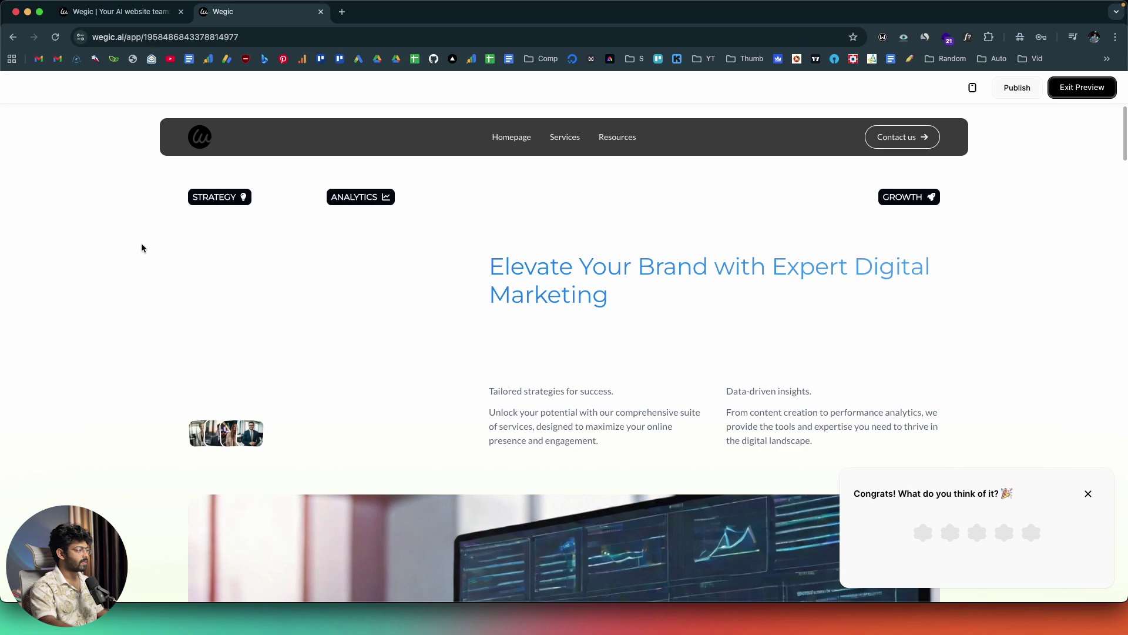
scroll(141, 248, "down", 12)
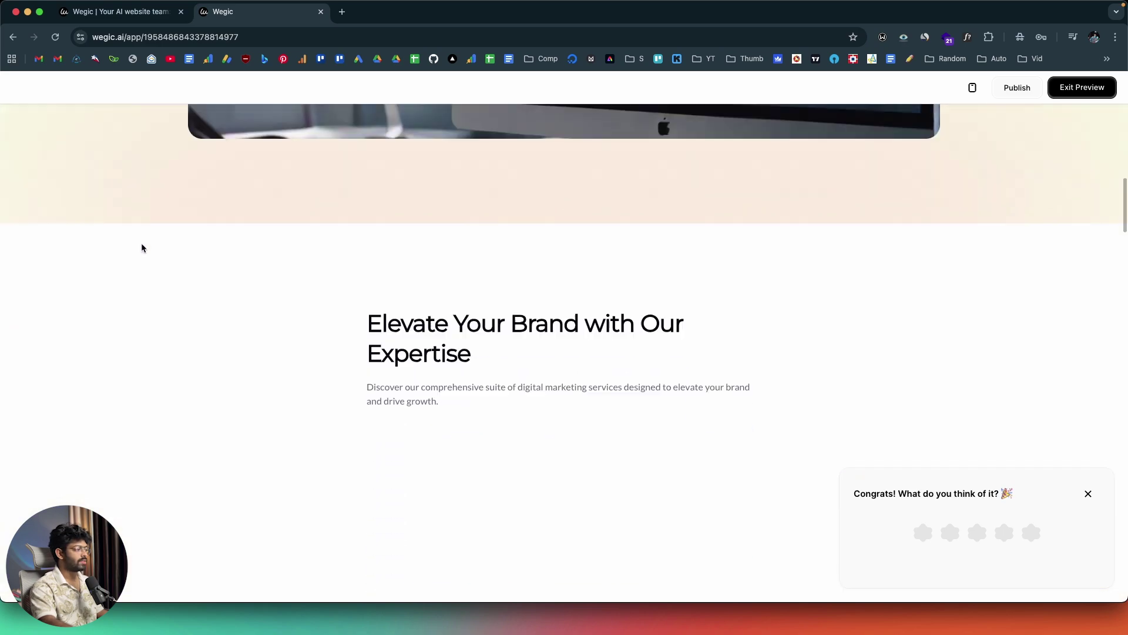
scroll(539, 273, "up", 12)
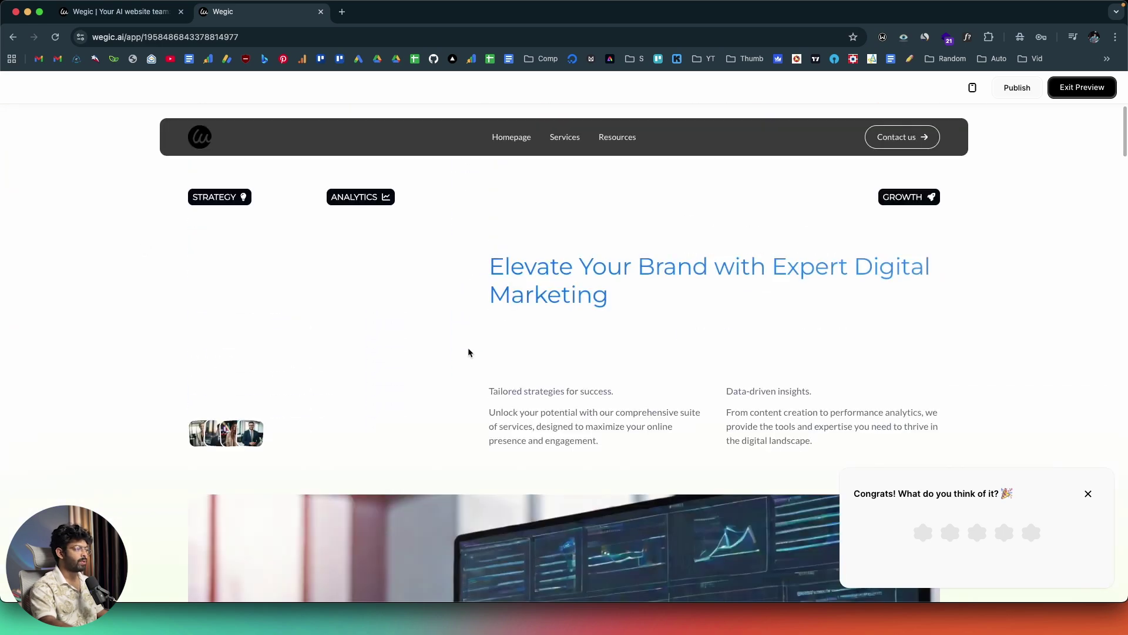
scroll(468, 352, "down", 10)
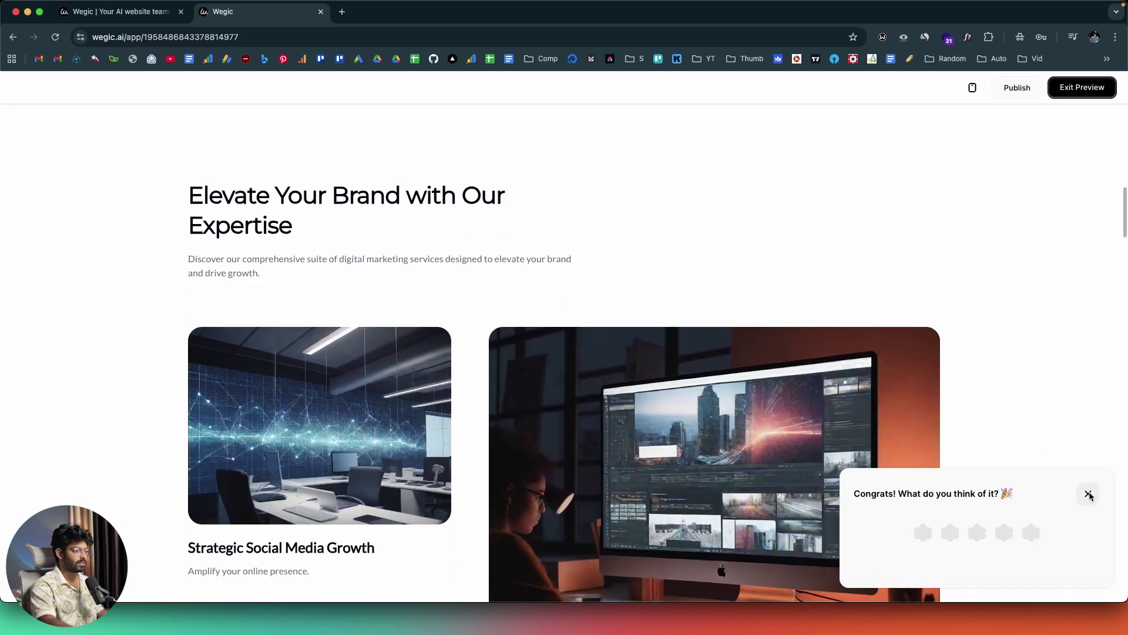
left_click(1088, 494)
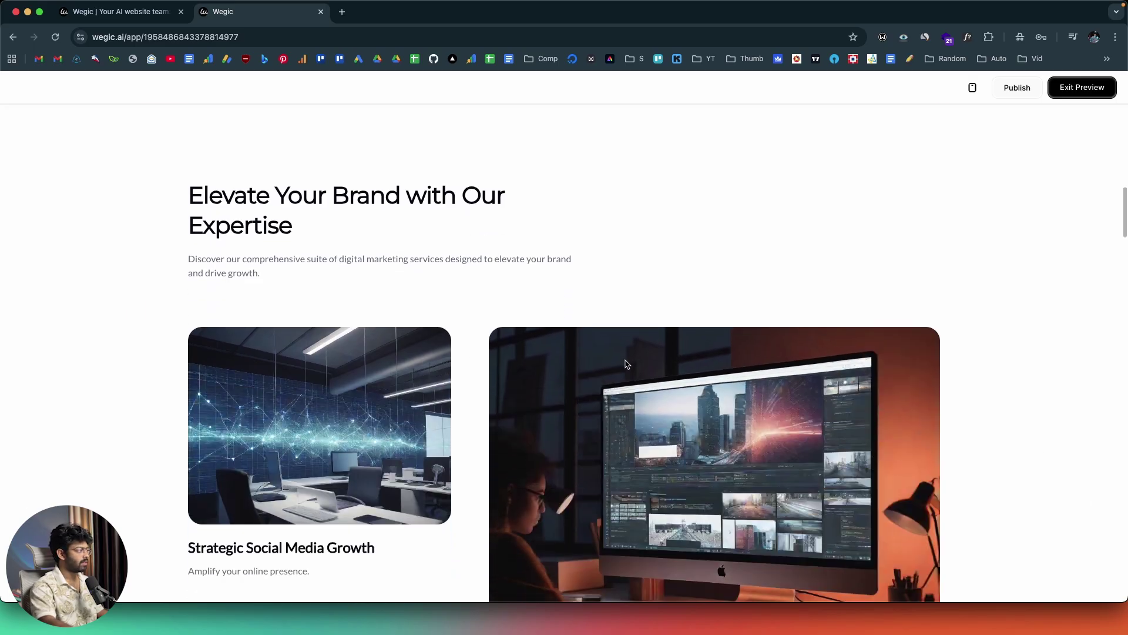
scroll(627, 365, "down", 8)
scroll(627, 365, "down", 12)
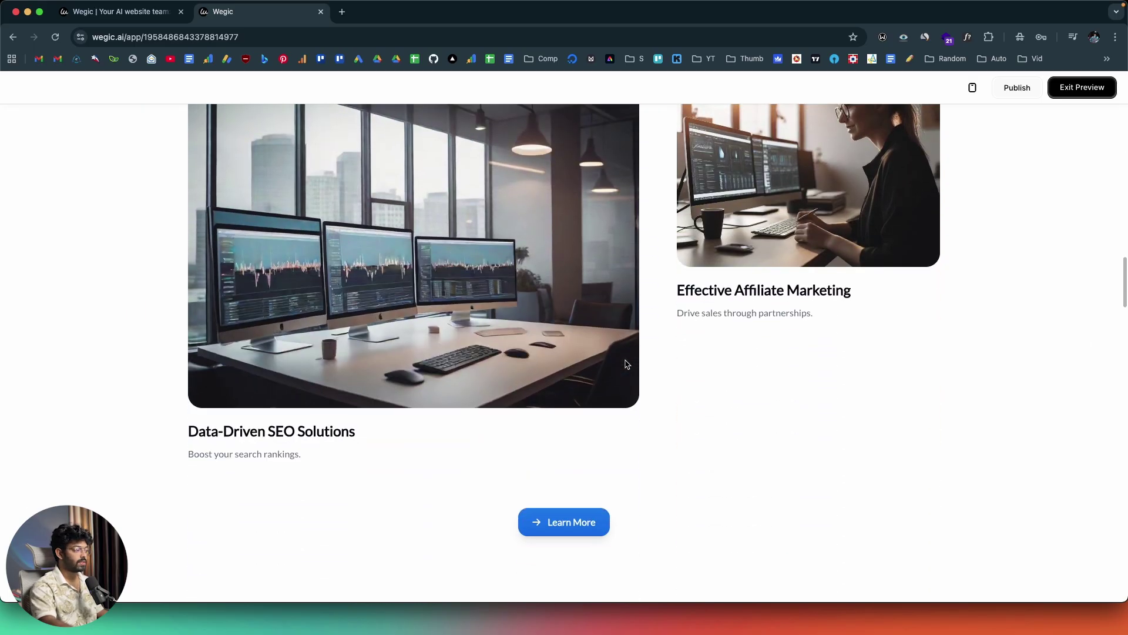
Step: View the Influencer Marketing and SEO & SEM service categories, and return to Social Media Marketing
scroll(581, 356, "down", 3)
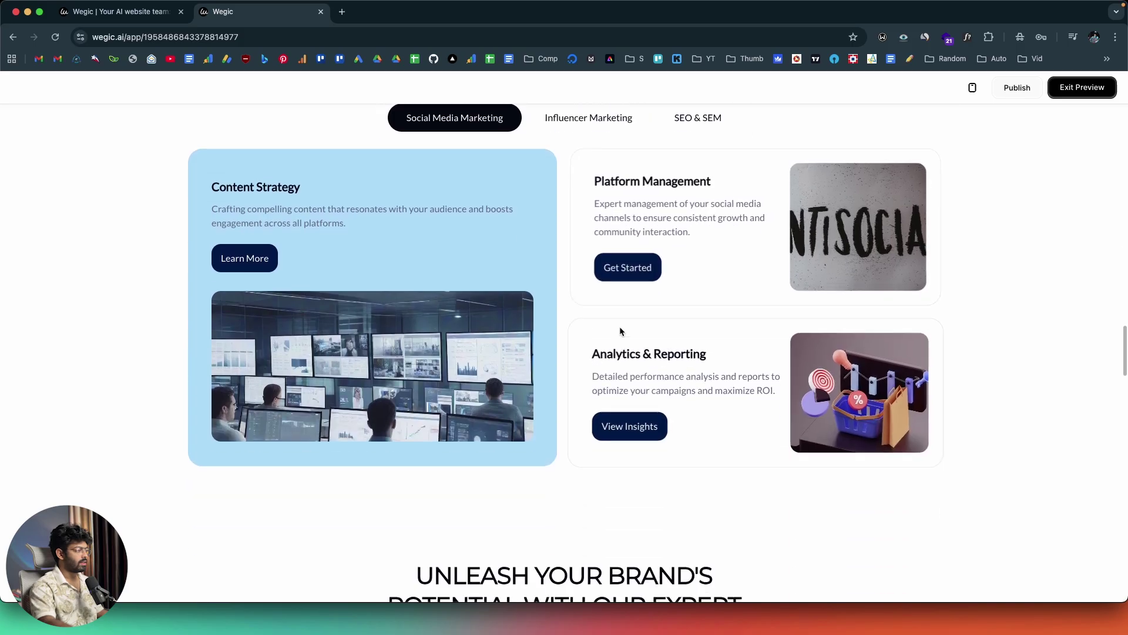
scroll(441, 277, "up", 1)
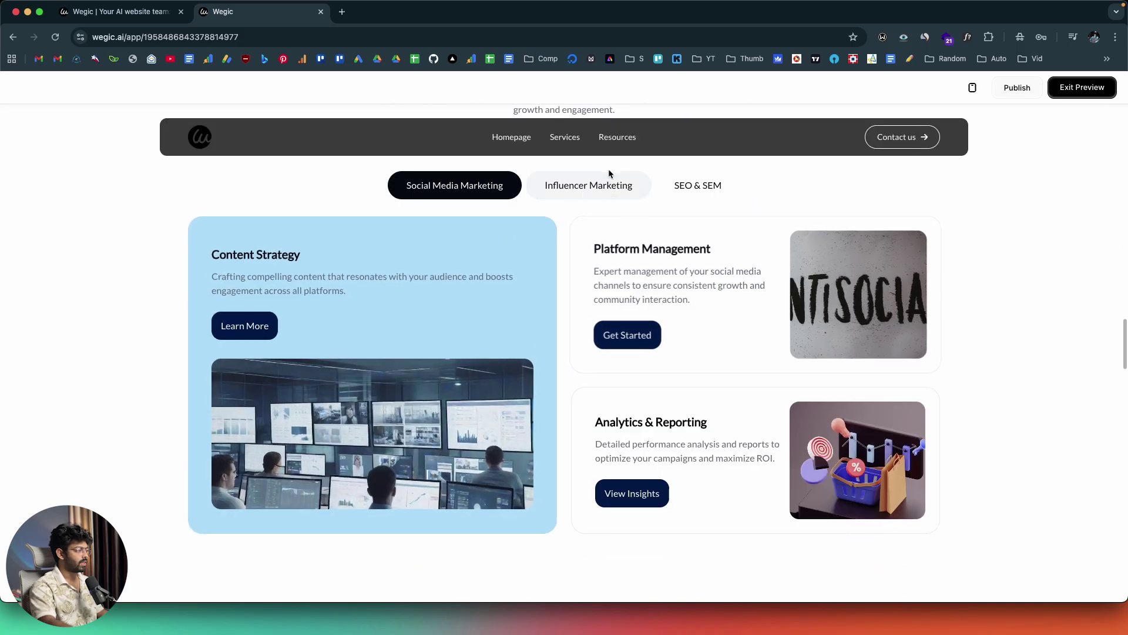
left_click(580, 186)
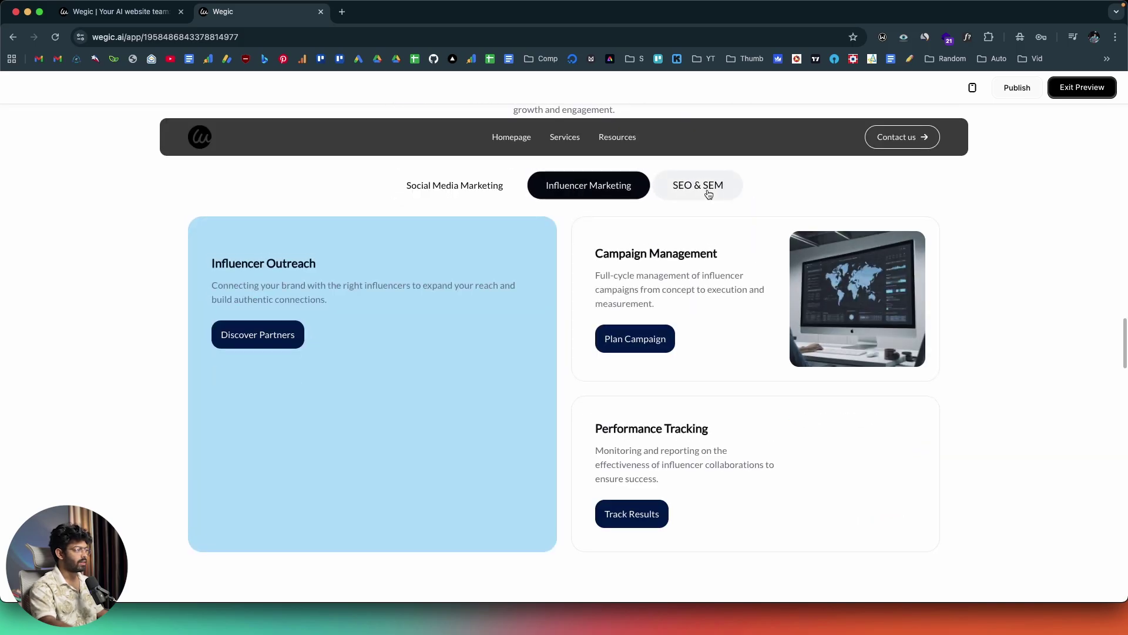
left_click(708, 188)
left_click(468, 193)
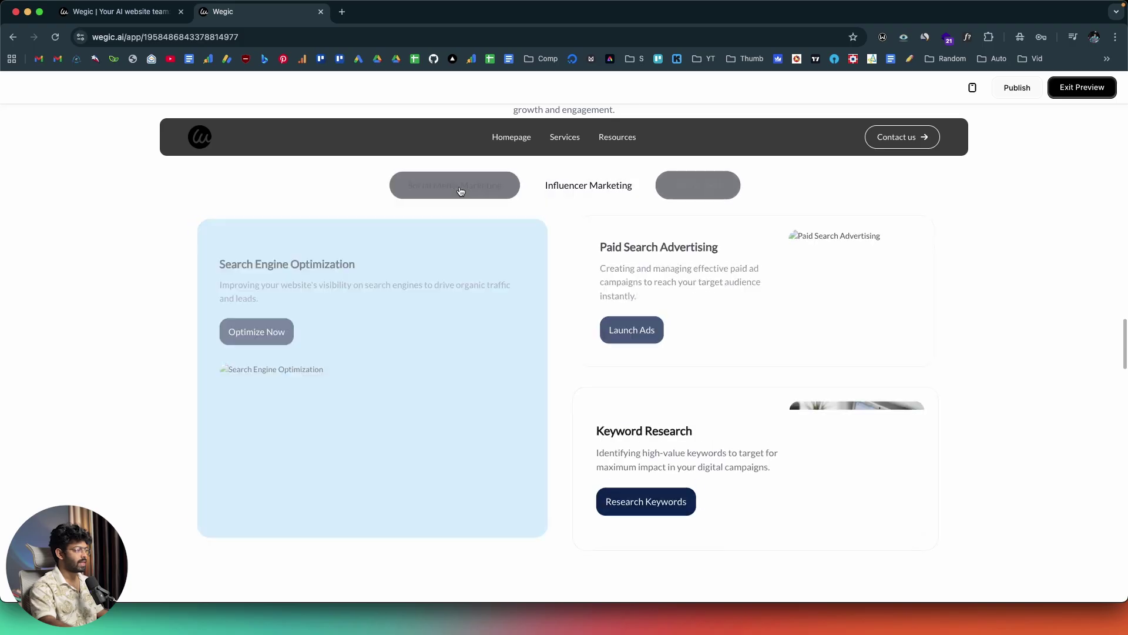
Step: Examine the remaining Services page sections, including the expert strategies, social media expertise cards, services grid and footer
scroll(515, 298, "down", 6)
scroll(514, 298, "down", 4)
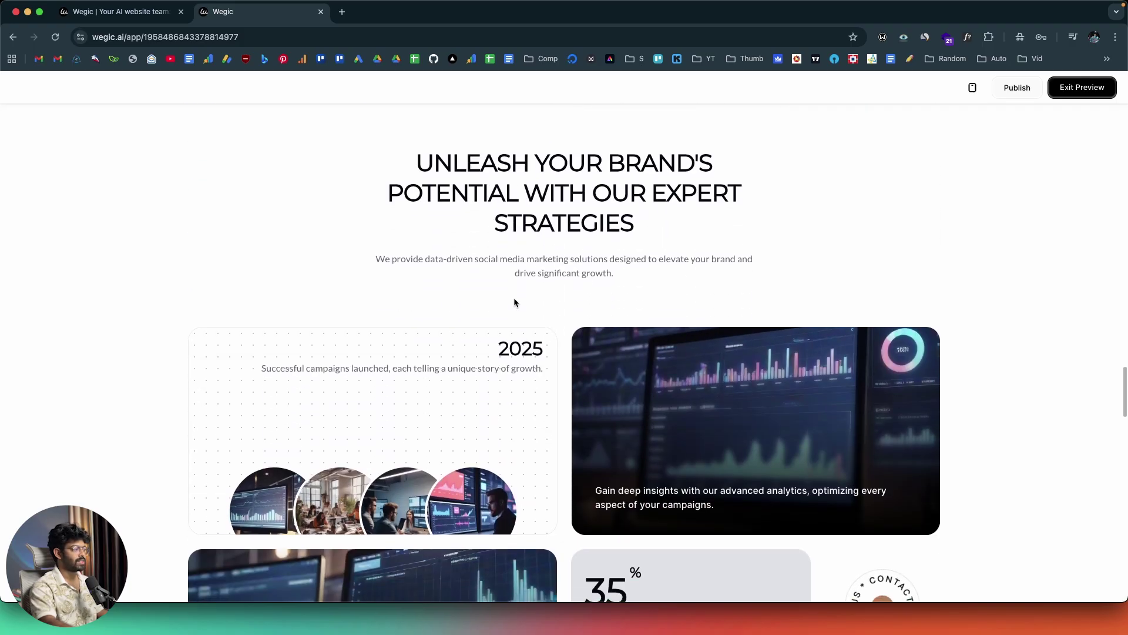
scroll(478, 319, "up", 1)
scroll(478, 319, "down", 15)
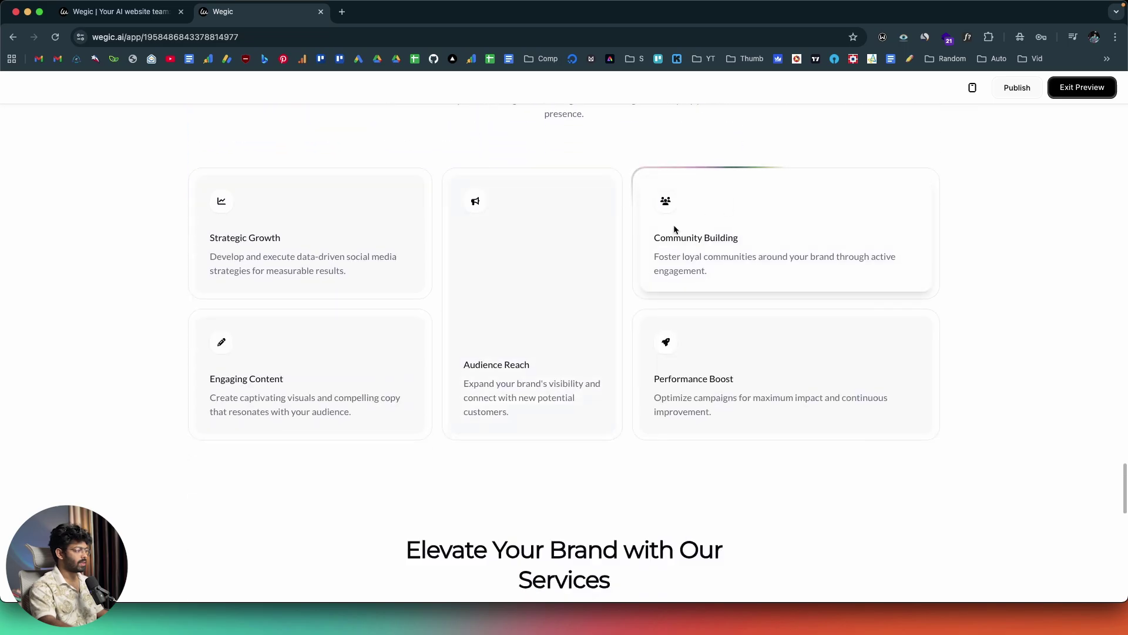
scroll(582, 230, "up", 1)
scroll(567, 234, "up", 3)
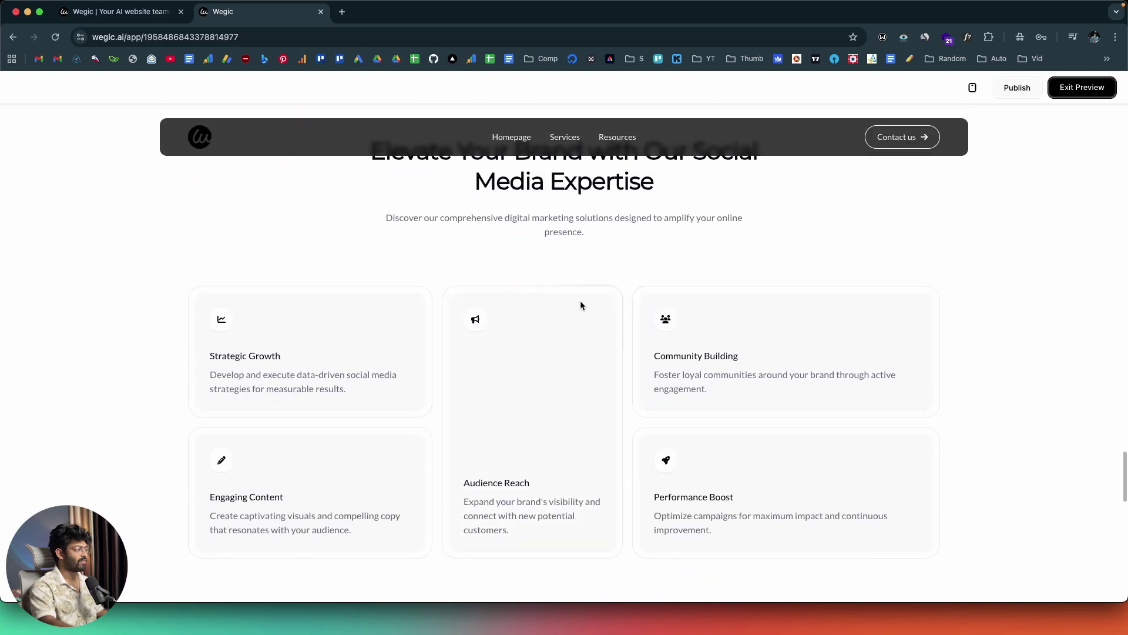
scroll(581, 297, "down", 3)
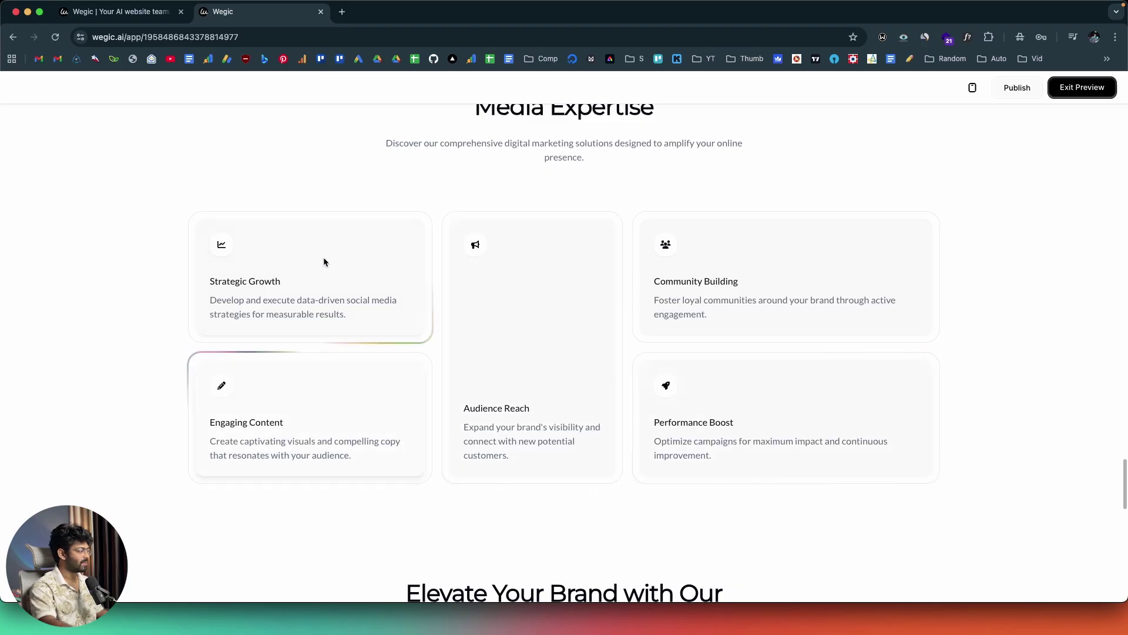
scroll(591, 299, "down", 8)
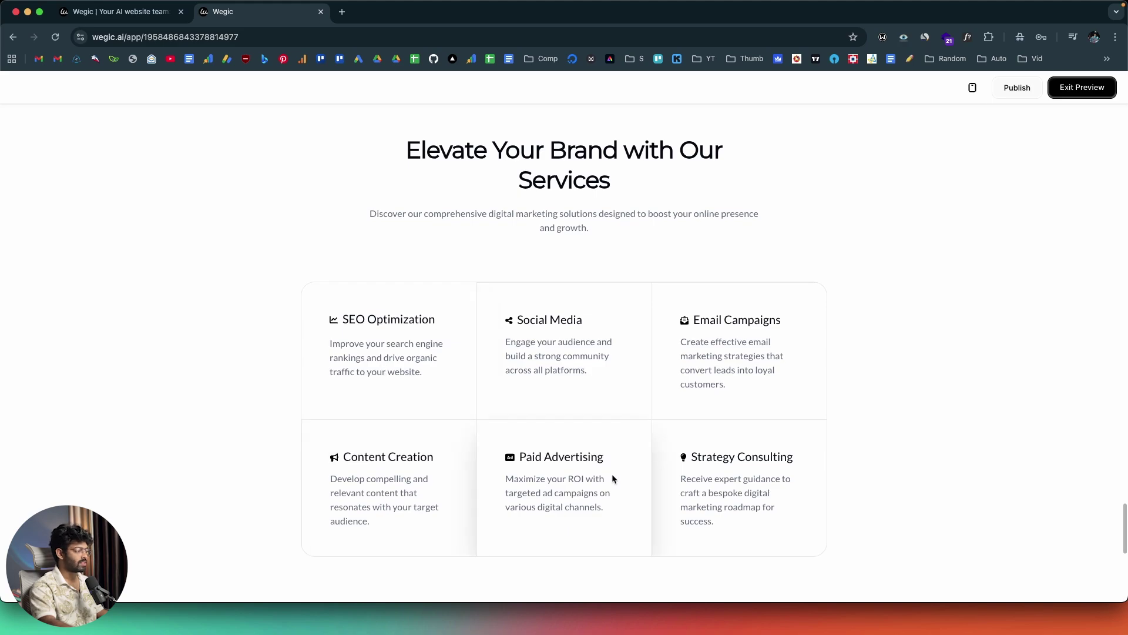
scroll(149, 366, "down", 5)
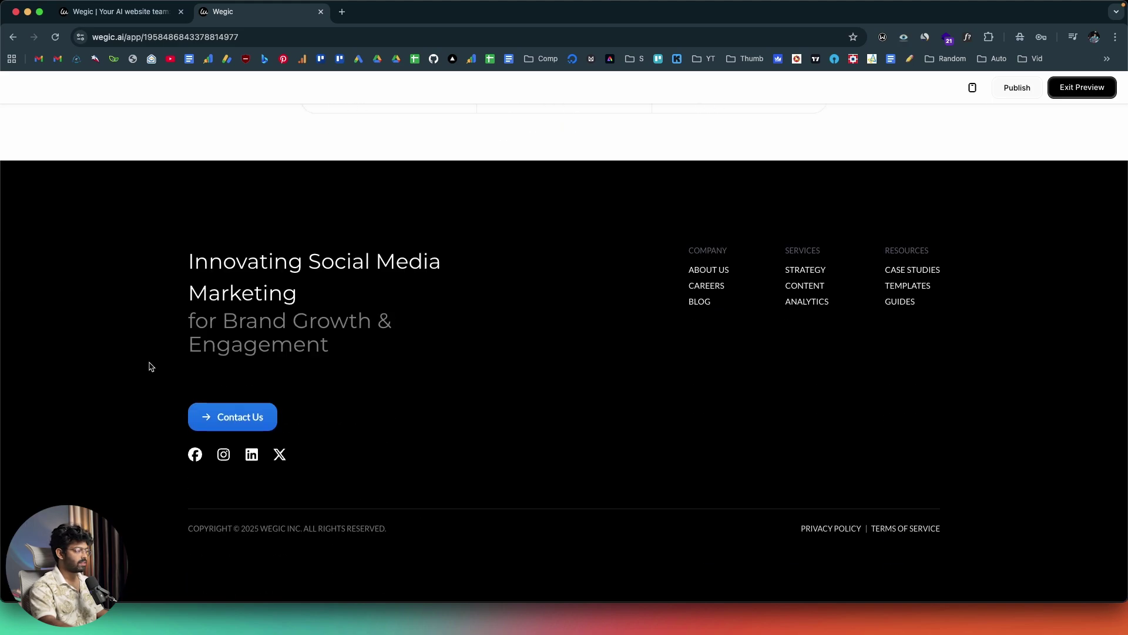
Step: Open the website's Resources page and examine it from the hero section through the resource cards and testimonials to the footer
scroll(149, 367, "up", 20)
scroll(149, 367, "up", 10)
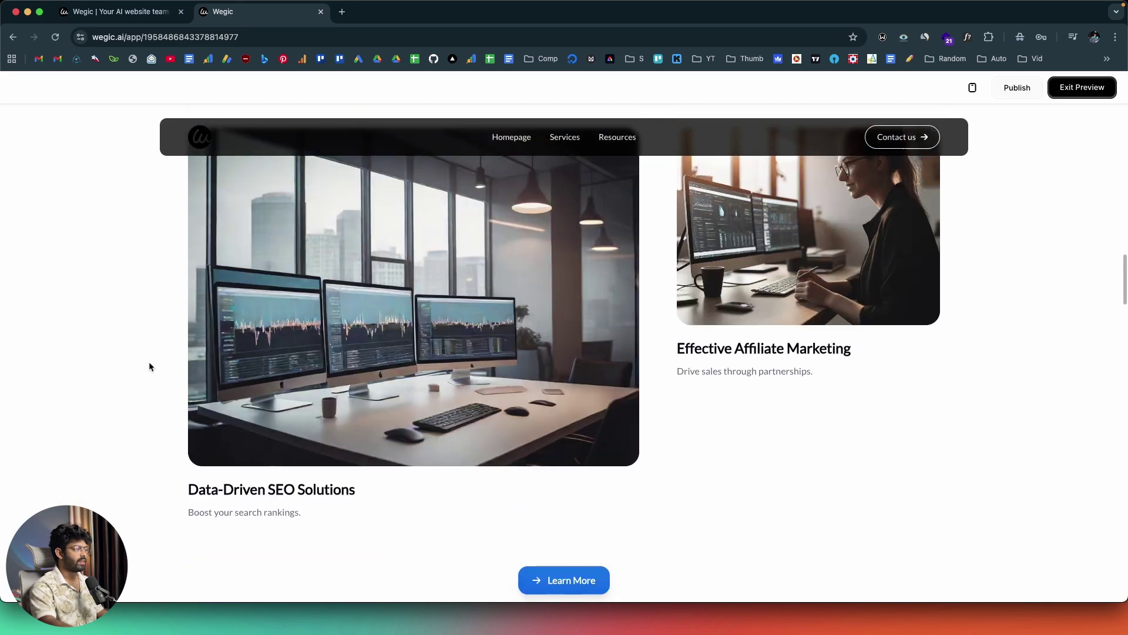
left_click(611, 138)
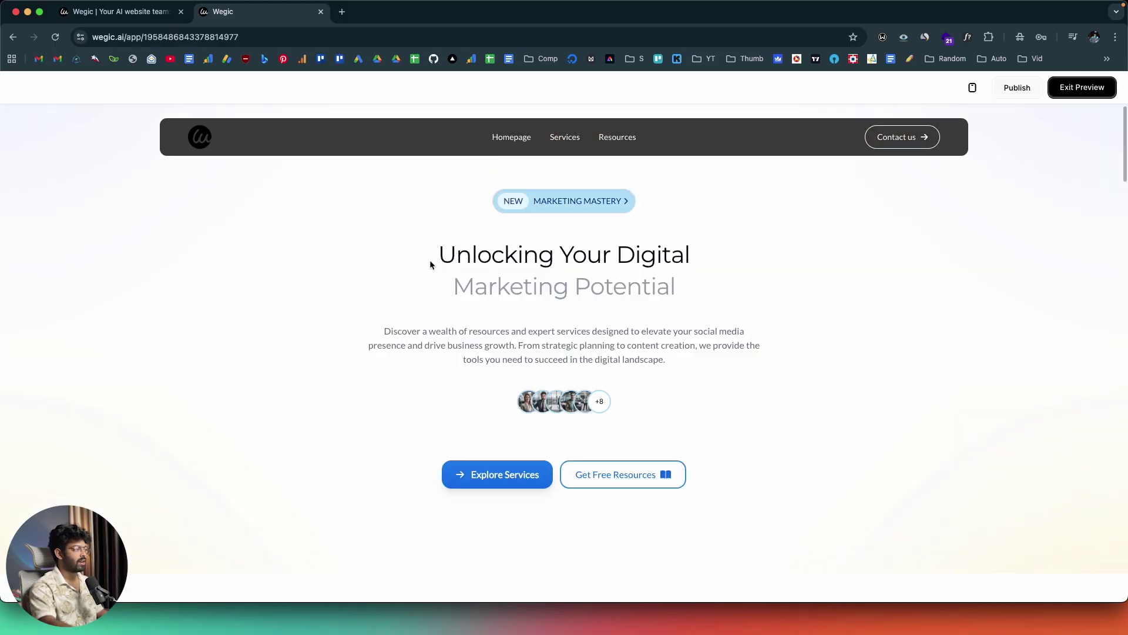
scroll(290, 354, "down", 10)
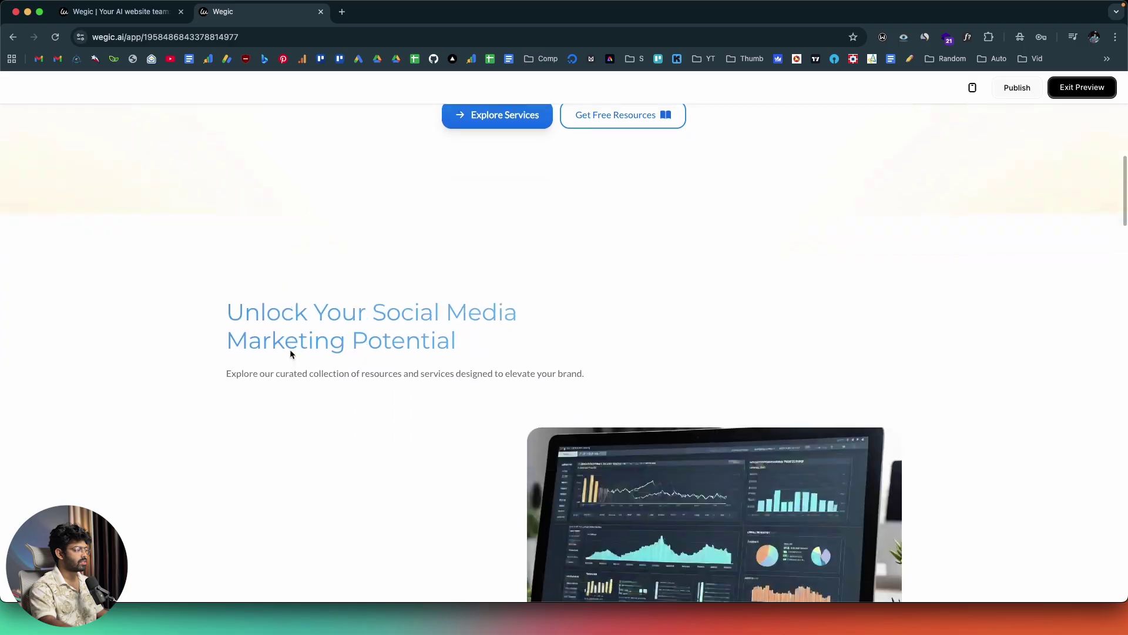
scroll(220, 388, "down", 12)
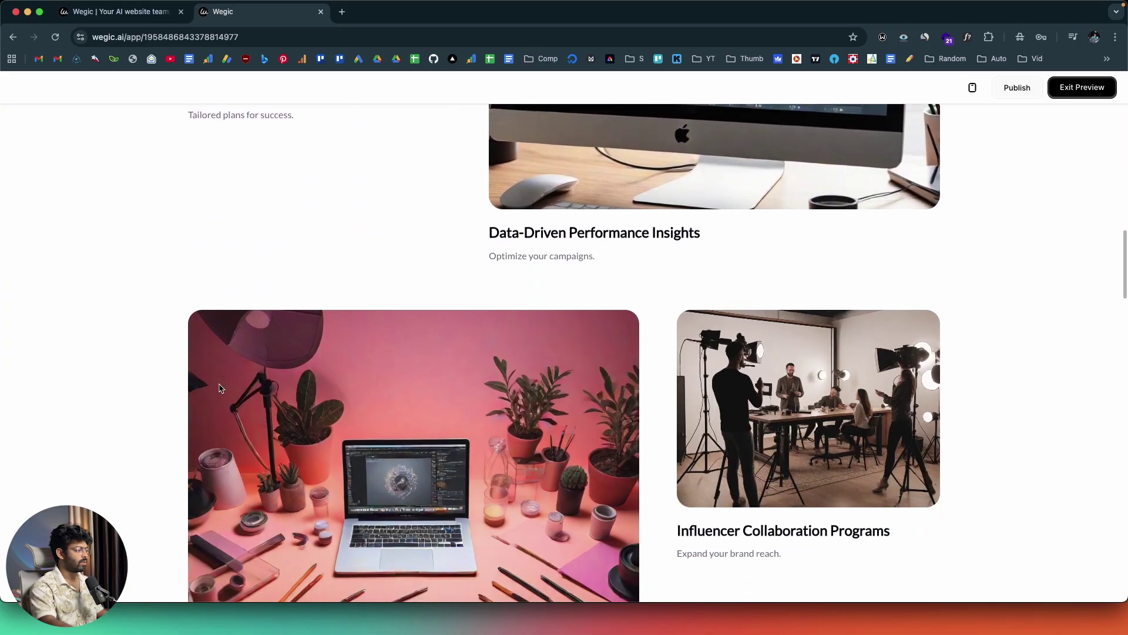
scroll(219, 388, "down", 12)
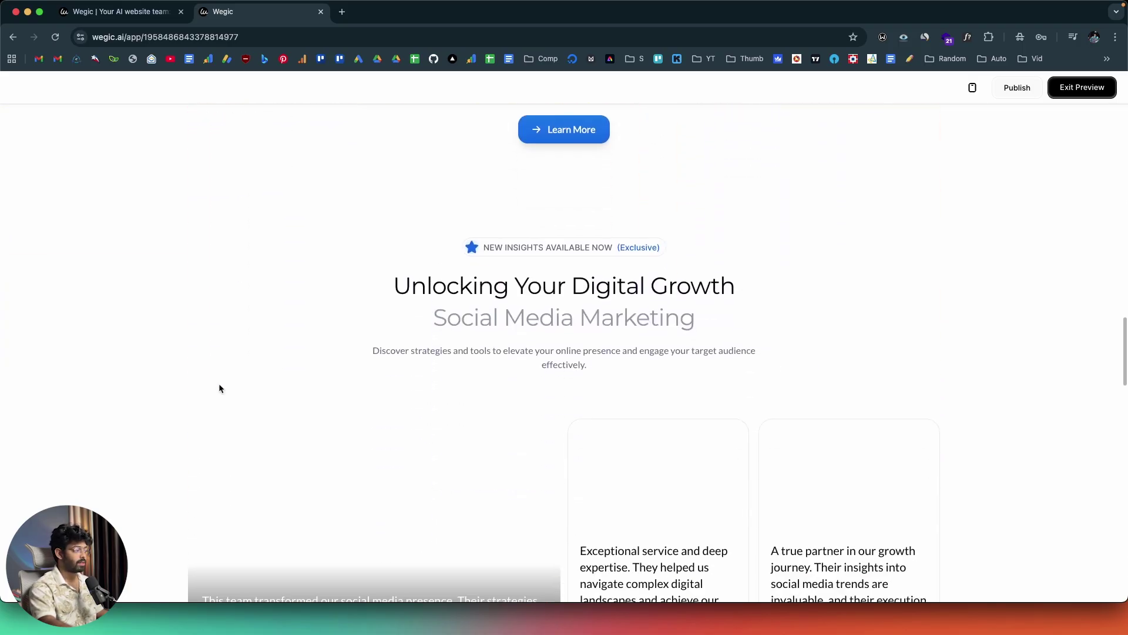
scroll(220, 388, "down", 15)
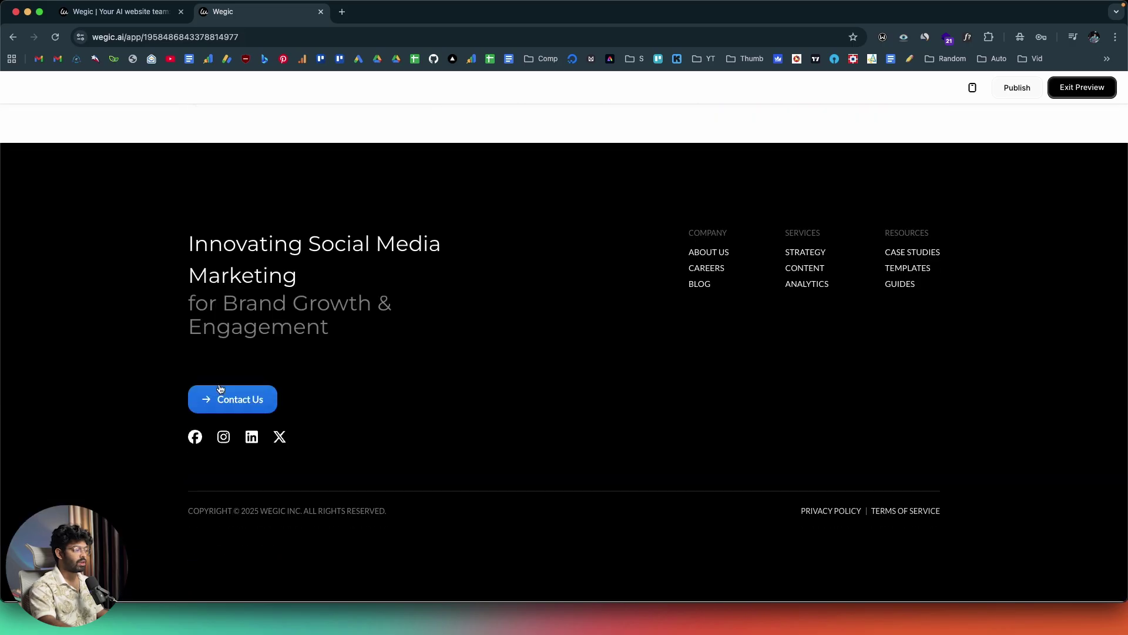
Step: Return to the website's homepage and exit the preview to the editor
scroll(220, 388, "up", 12)
scroll(221, 388, "up", 15)
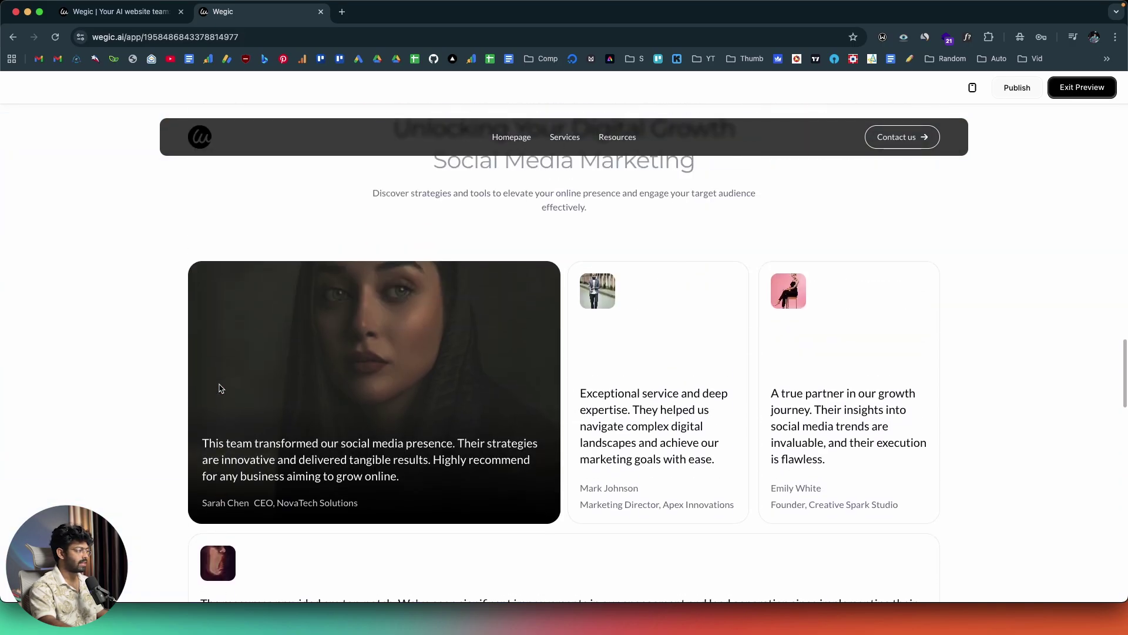
scroll(220, 388, "up", 15)
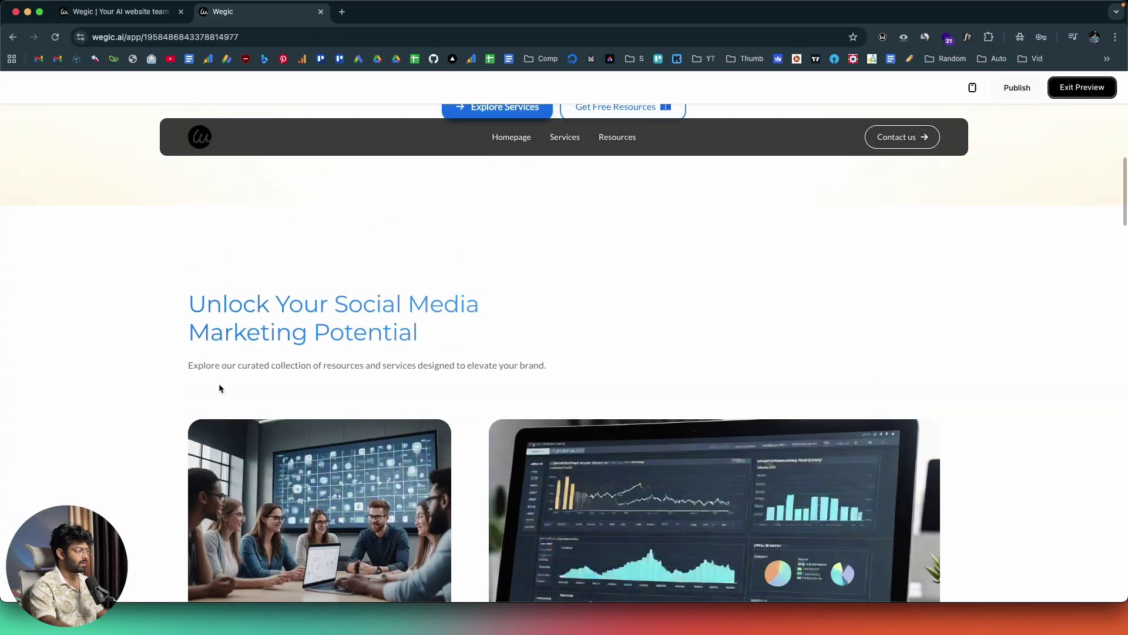
left_click(500, 138)
scroll(632, 255, "down", 8)
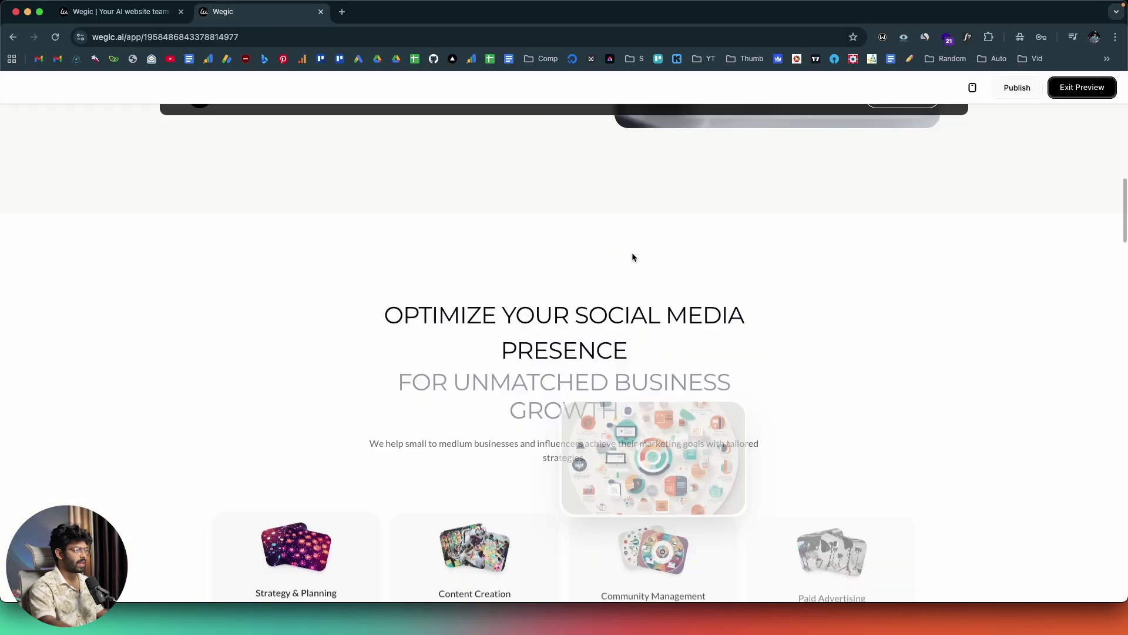
scroll(633, 252, "up", 9)
left_click(1071, 88)
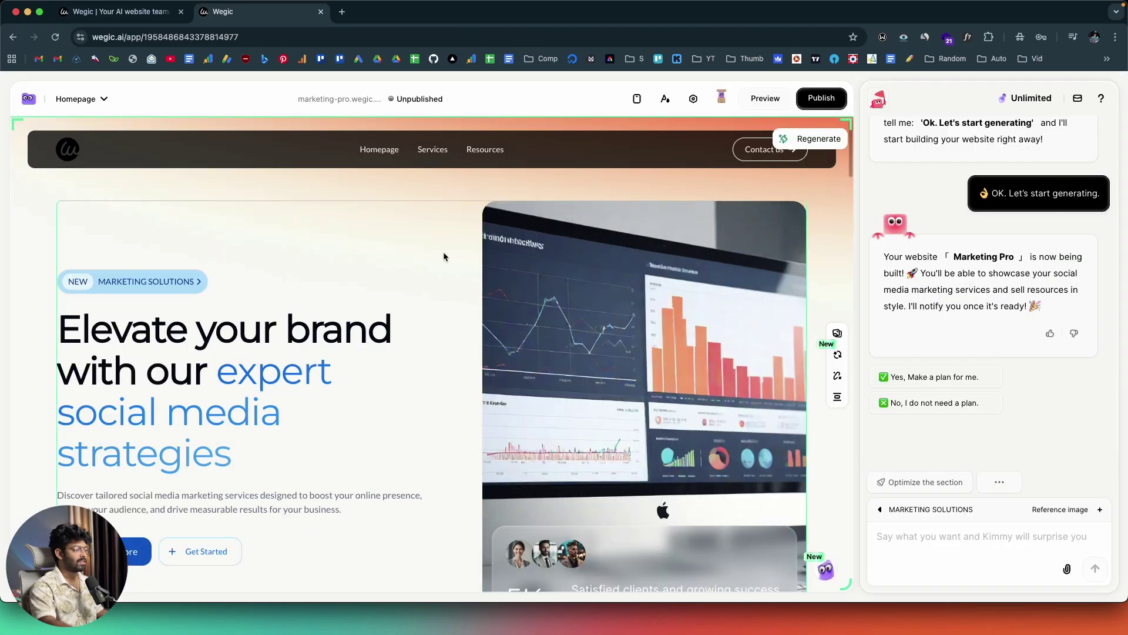
scroll(443, 257, "down", 8)
scroll(443, 256, "up", 8)
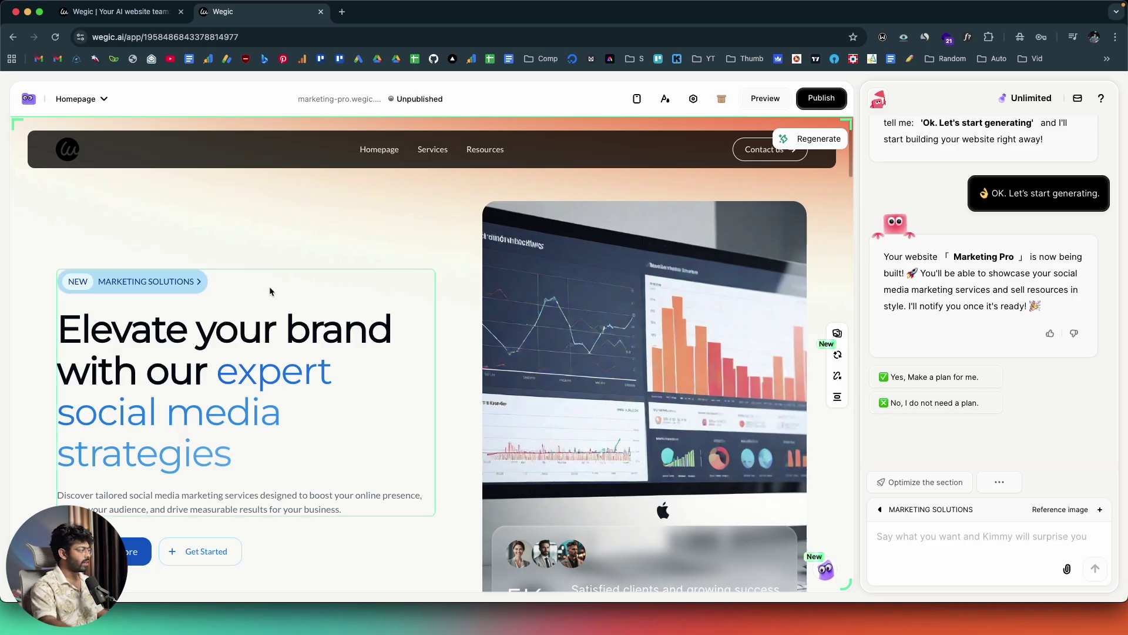
scroll(269, 290, "down", 10)
scroll(269, 290, "up", 2)
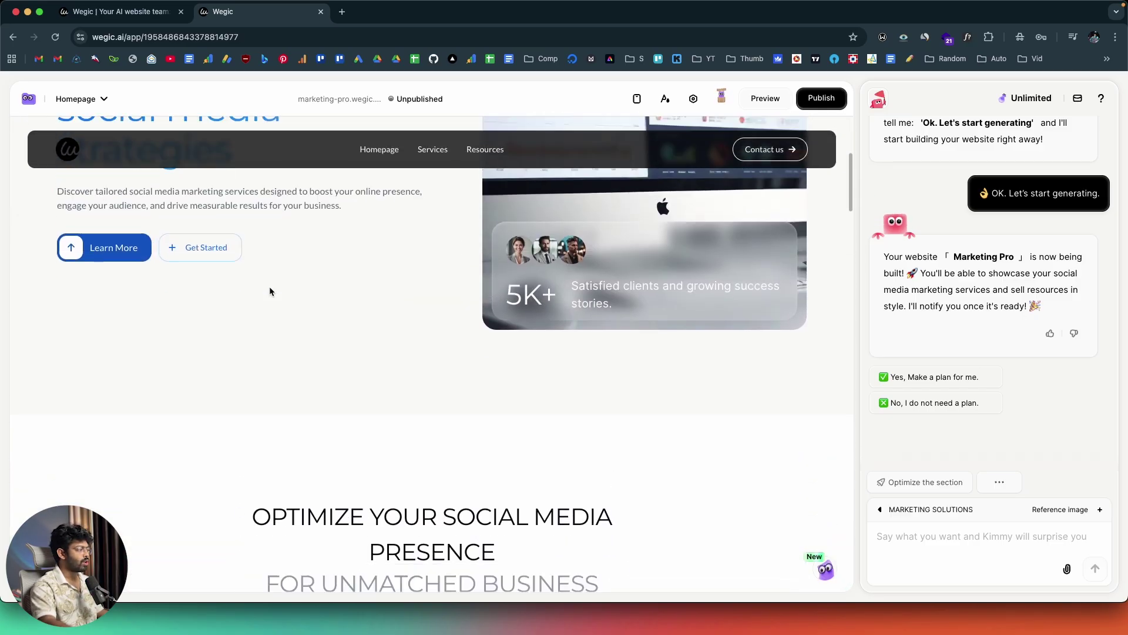
Step: Examine the homepage in the editor from the hero section through the insights articles to the contact section and footer
scroll(269, 291, "down", 15)
scroll(269, 289, "down", 5)
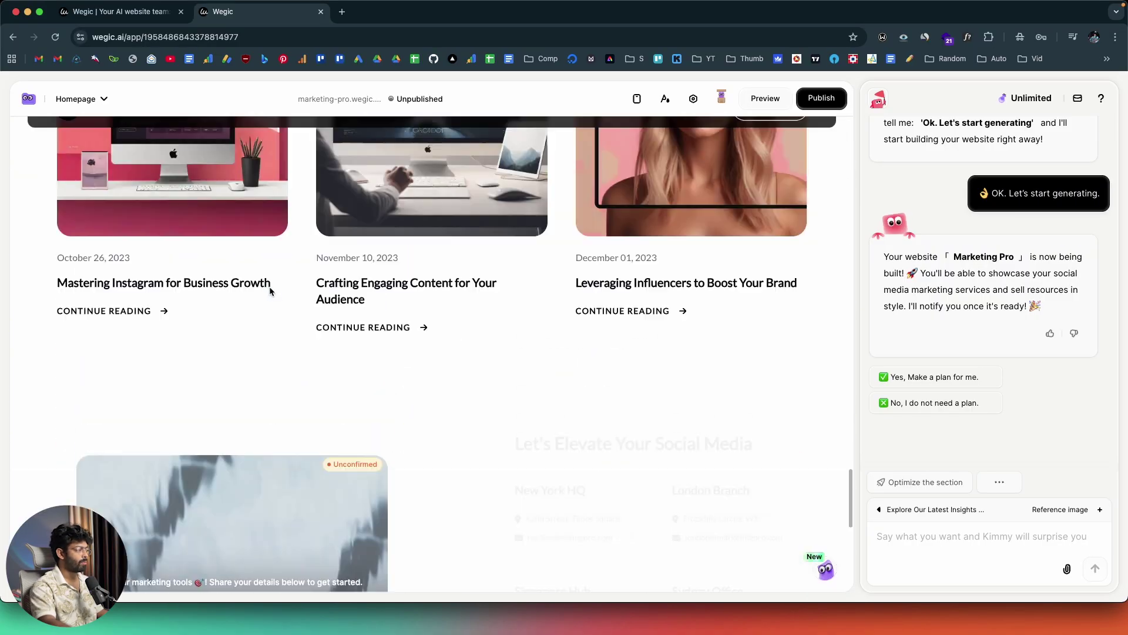
scroll(269, 289, "up", 15)
scroll(269, 289, "down", 7)
scroll(270, 290, "down", 10)
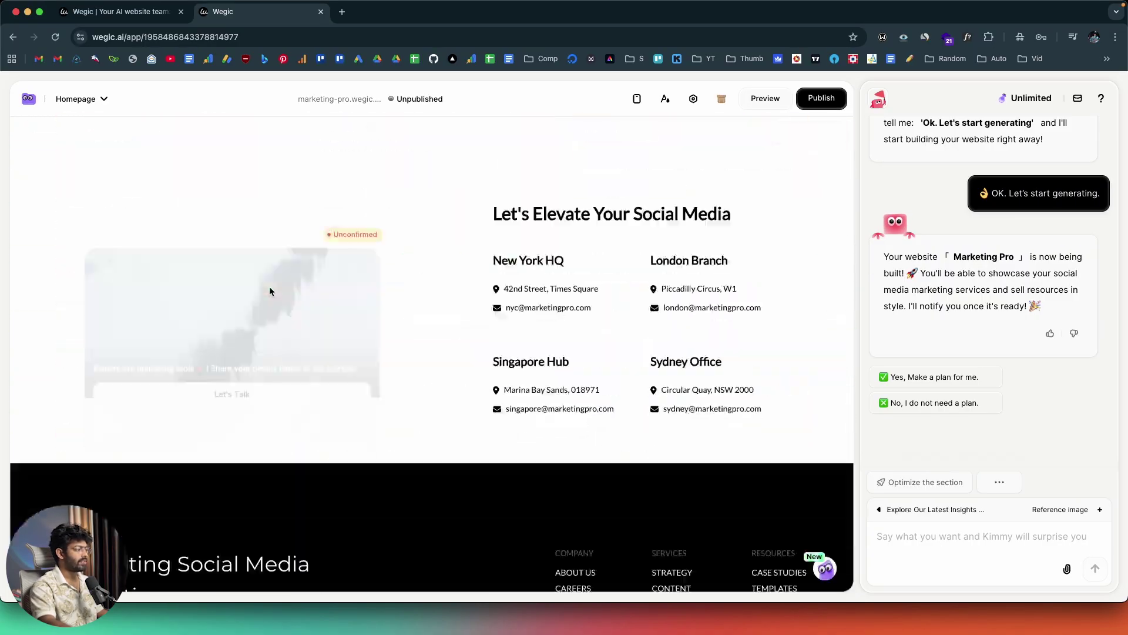
scroll(270, 290, "up", 7)
scroll(270, 291, "up", 2)
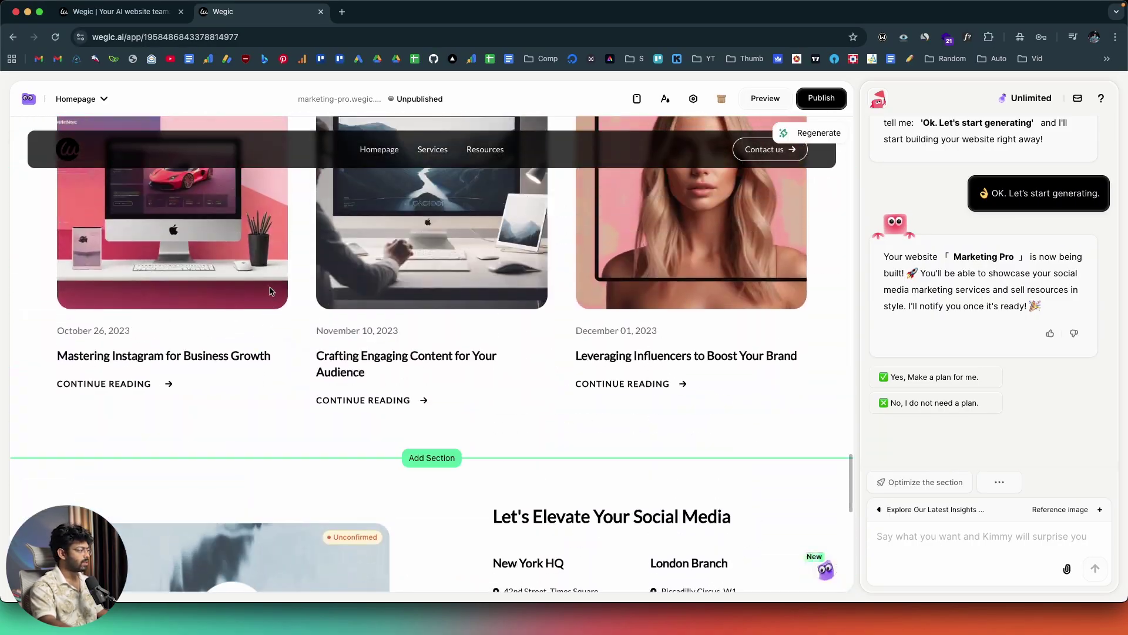
Step: Try the AI Form in the homepage's contact section, view the Marketing Pro Form settings and close them
scroll(426, 424, "down", 4)
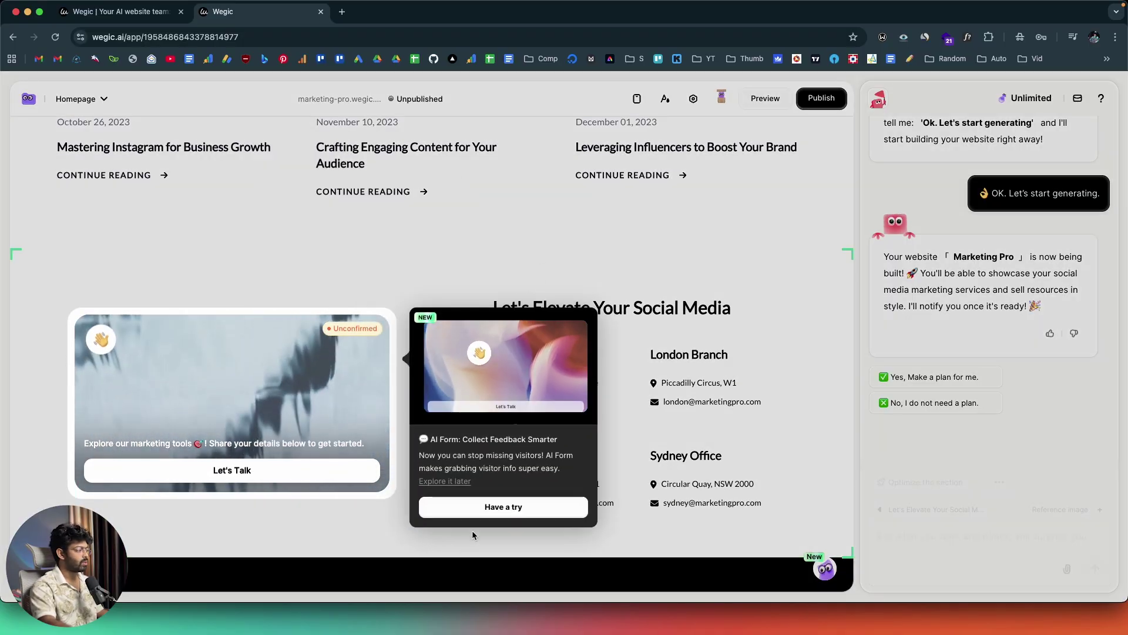
left_click(502, 508)
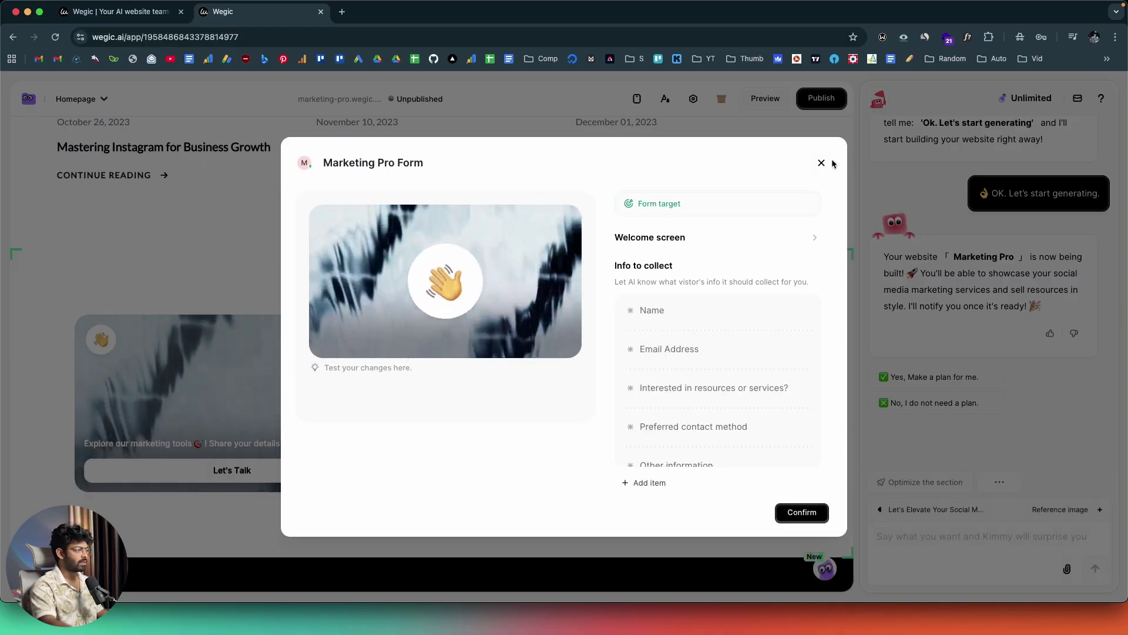
left_click(821, 162)
Step: Add a section above the client success stories with the request "Create a team section where we showcase the picture and other details of our team members."
scroll(439, 350, "up", 1)
scroll(438, 349, "up", 1)
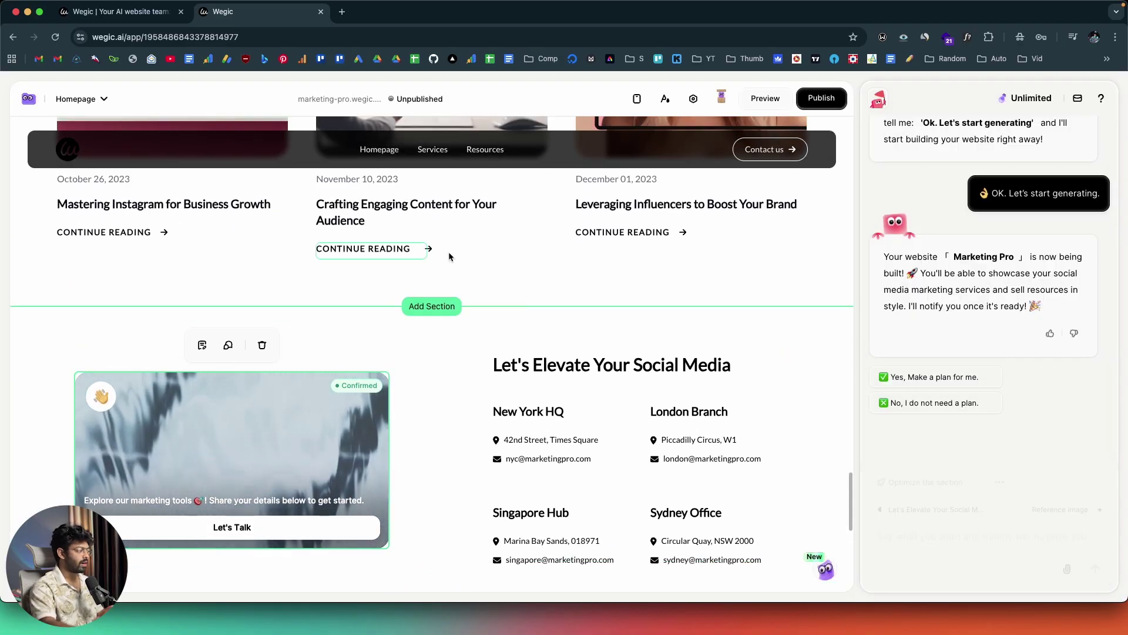
left_click(452, 306)
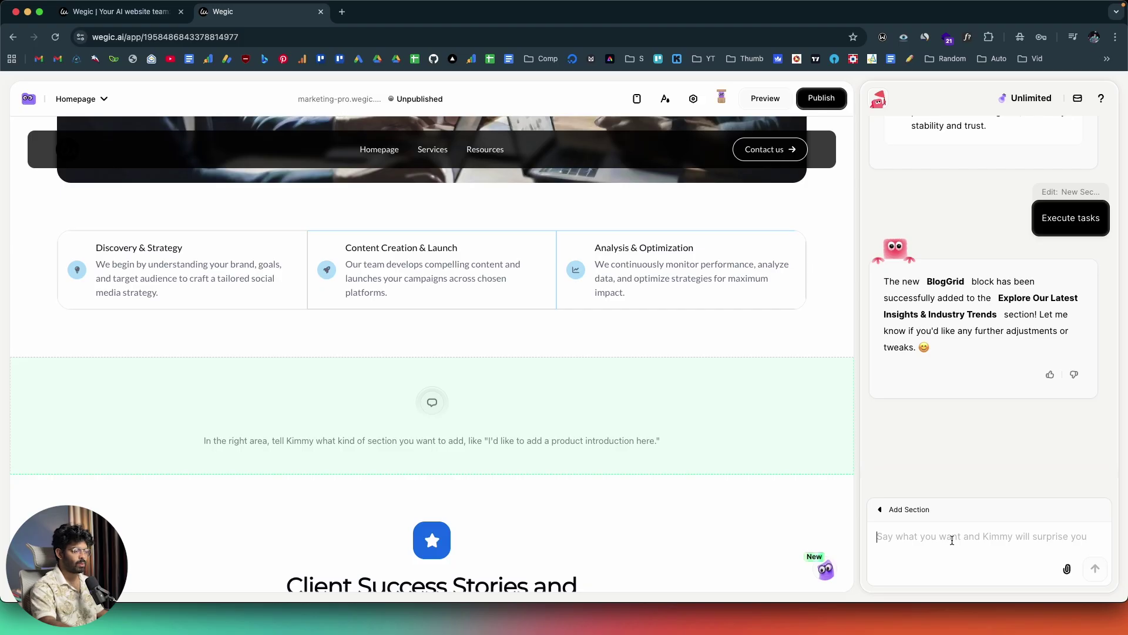
type("Create a team section where we showcase the picture and other details of our team members.")
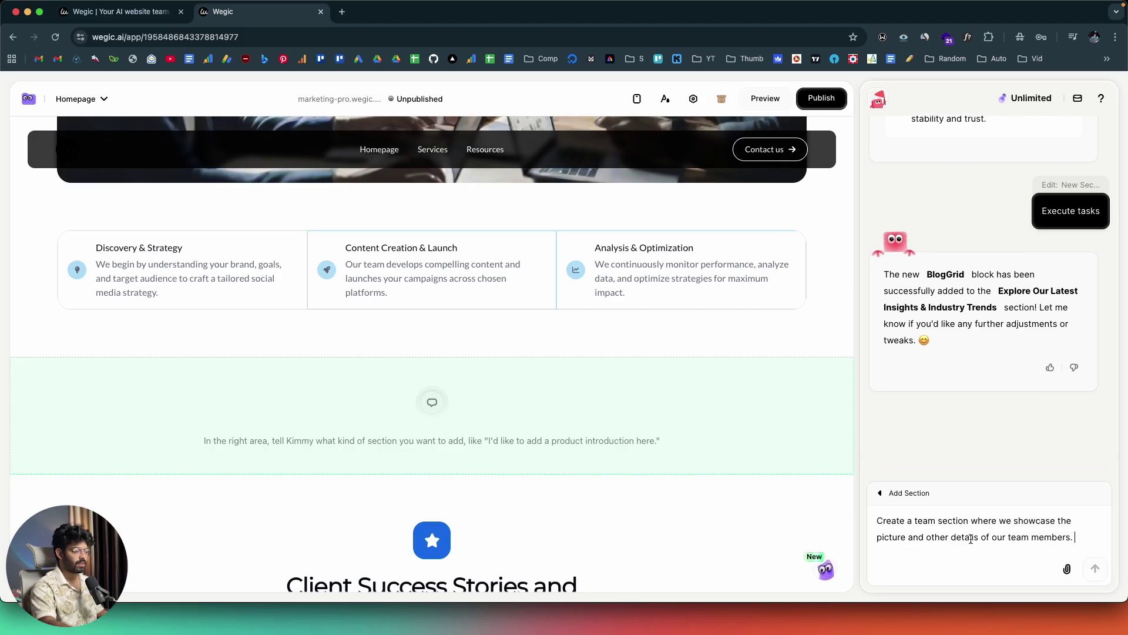
left_click(1096, 569)
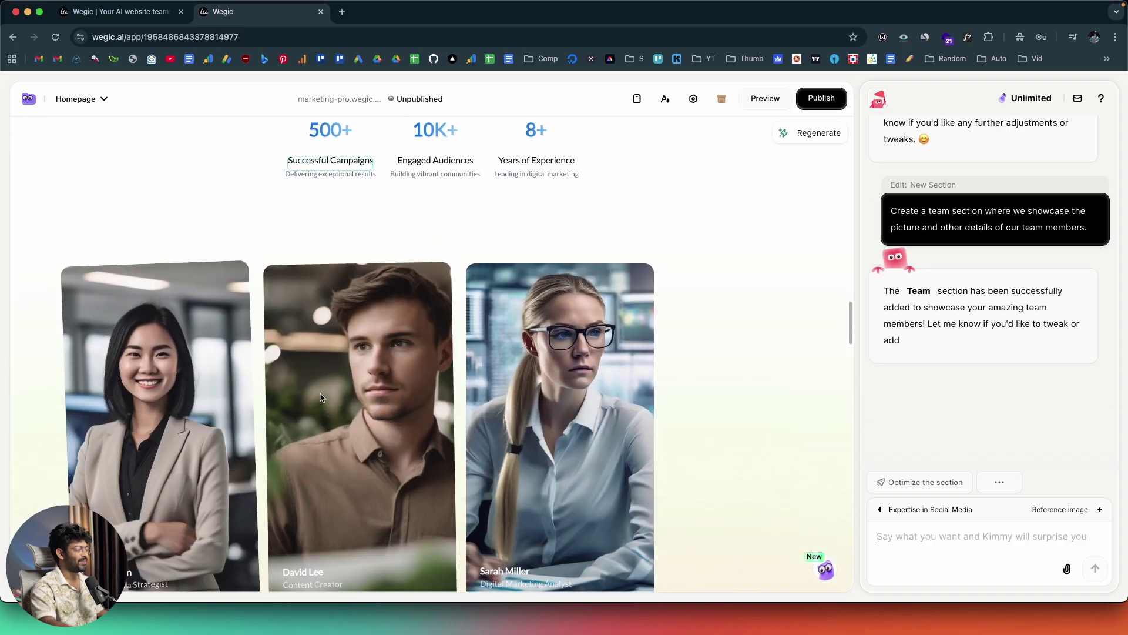
Step: Examine the new team section and the third team member photo's AI image generation, link and image replacement options
scroll(412, 376, "up", 1)
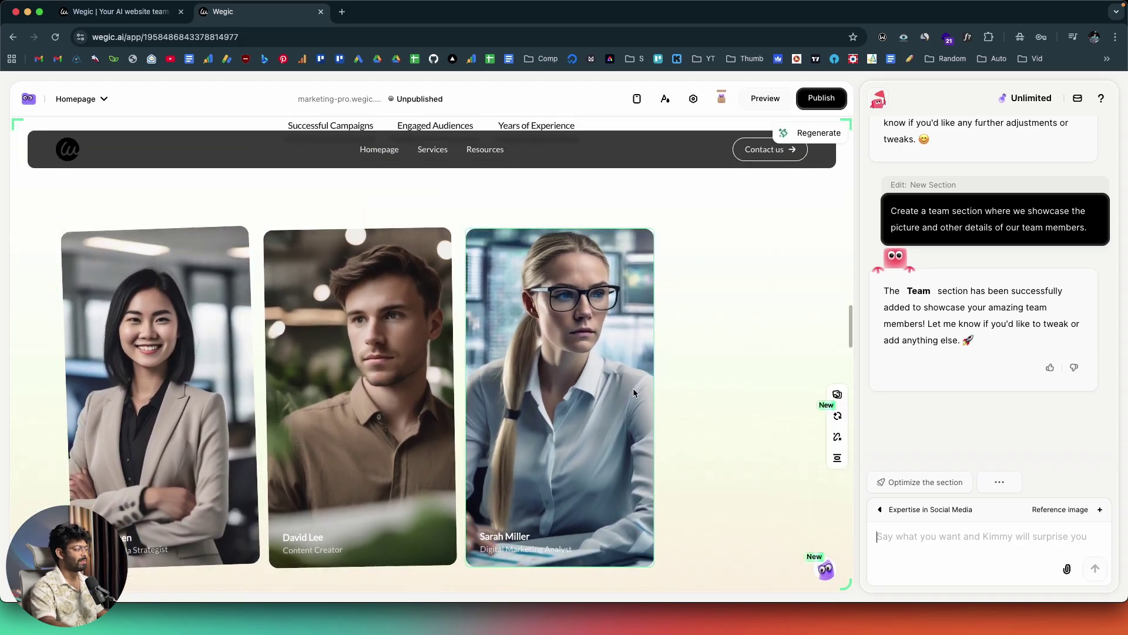
scroll(649, 396, "up", 8)
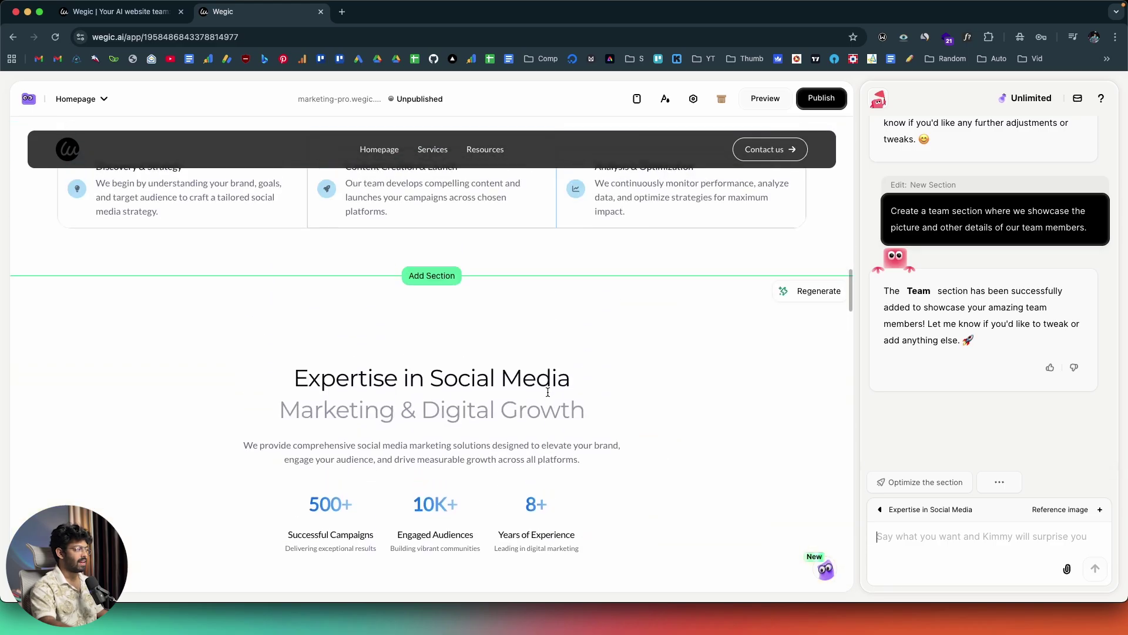
scroll(547, 395, "down", 10)
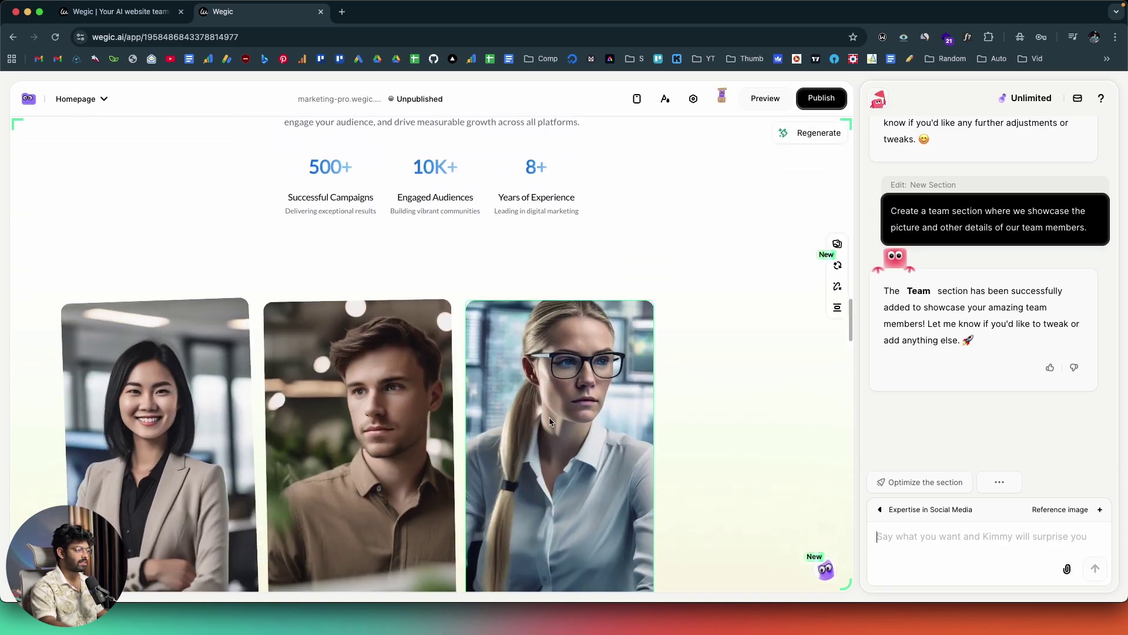
scroll(549, 418, "up", 2)
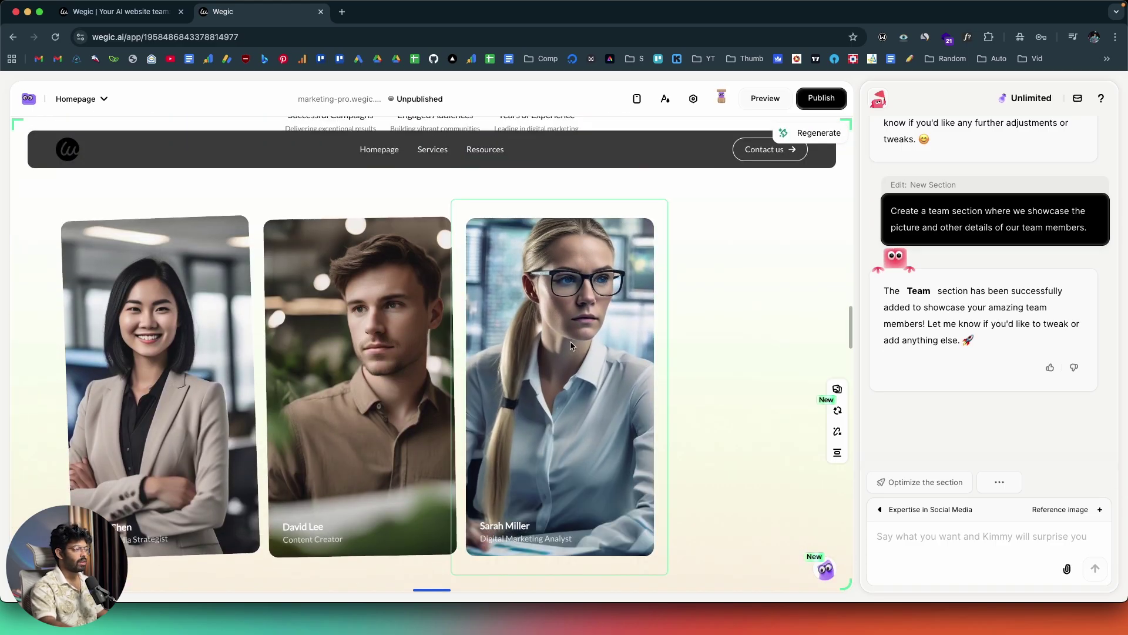
left_click(570, 345)
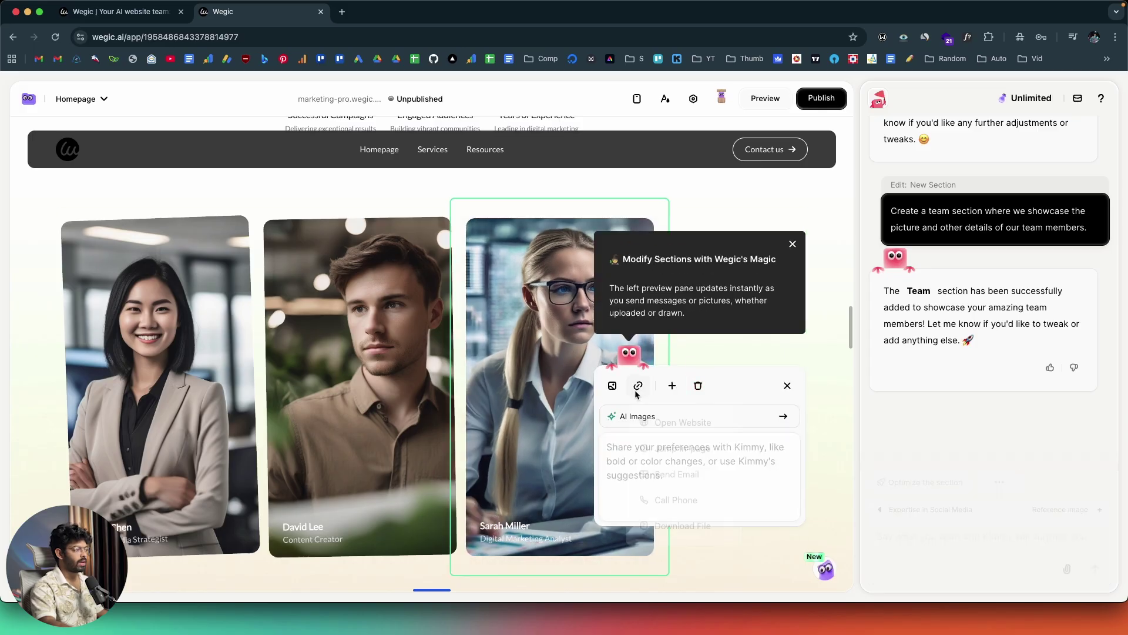
left_click(606, 447)
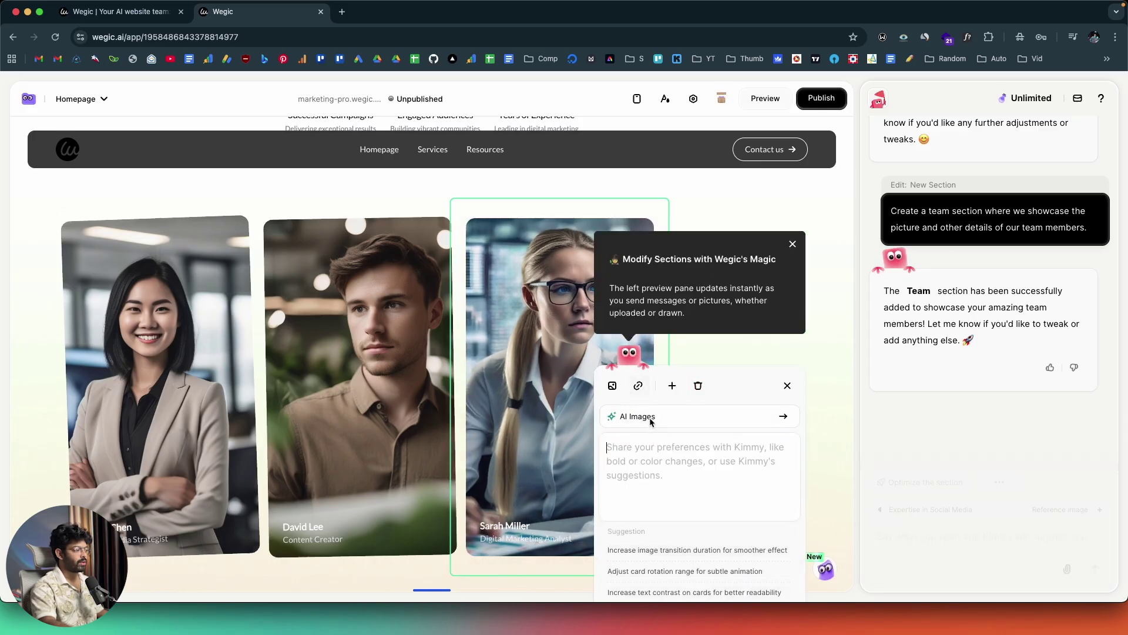
left_click(715, 415)
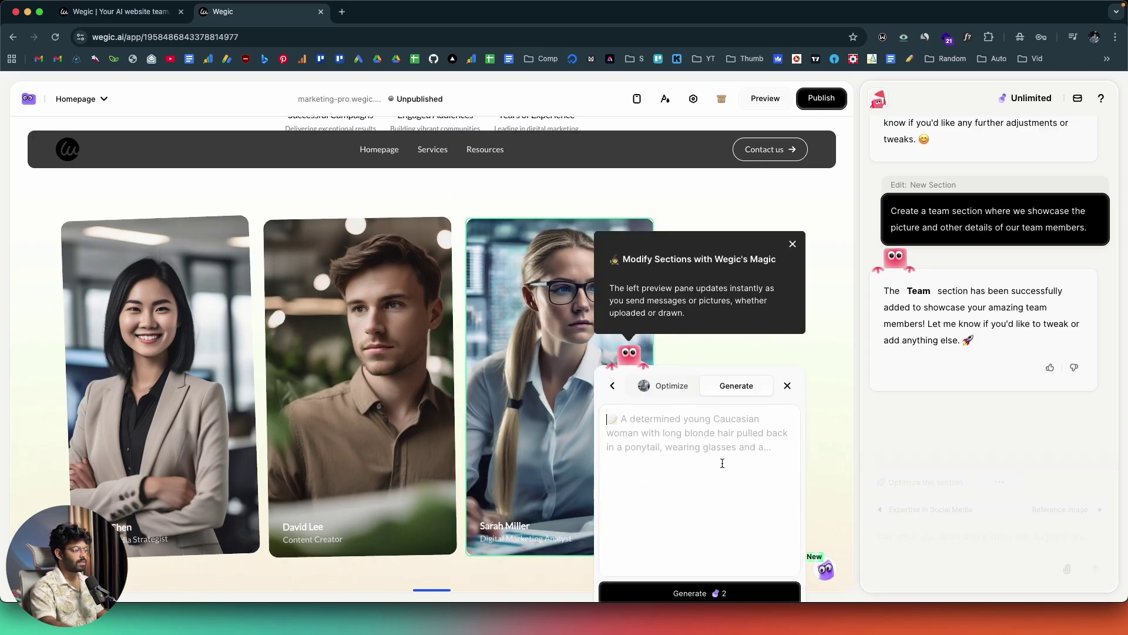
left_click(613, 387)
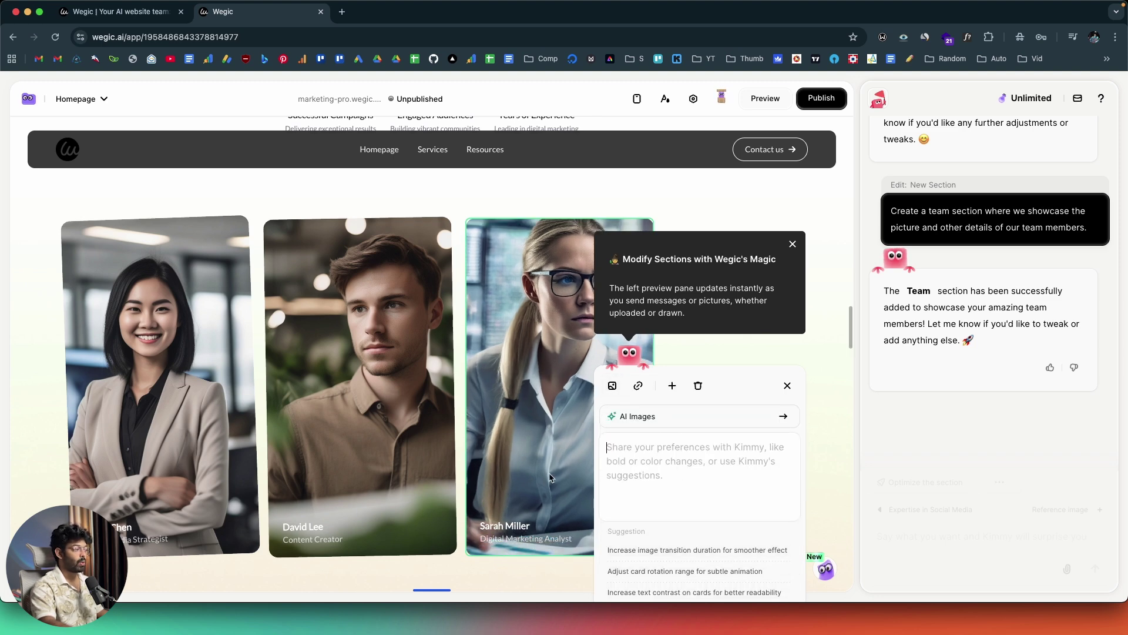
left_click(613, 386)
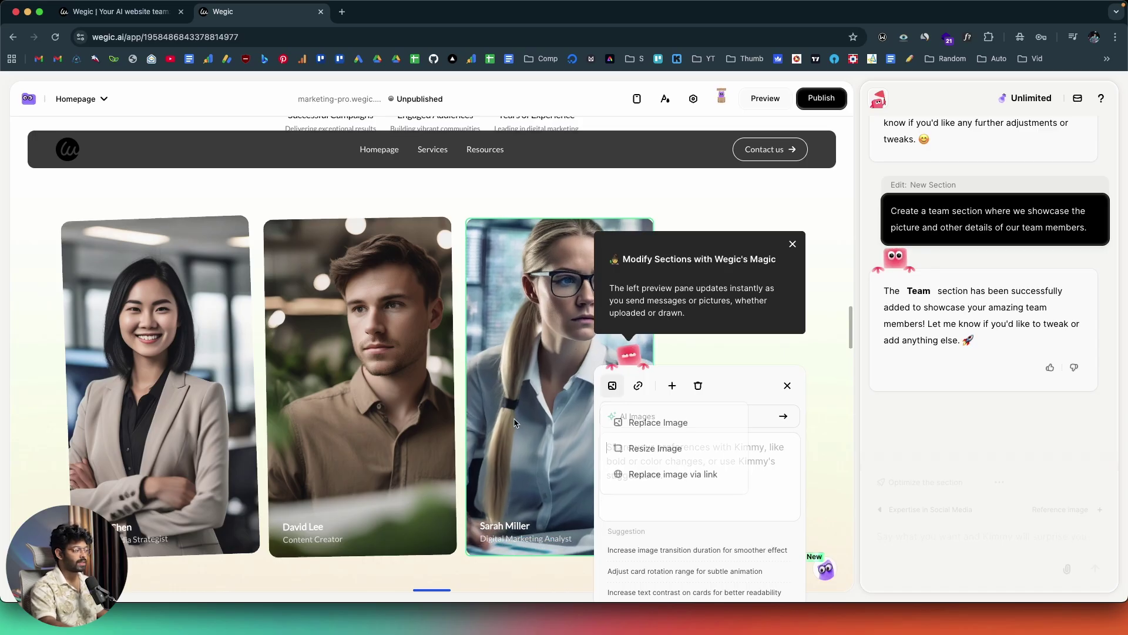
key("Escape")
Step: Switch the homepage to the mobile preview and examine it from the hero section down to the contact section
scroll(662, 394, "up", 6)
scroll(663, 397, "up", 15)
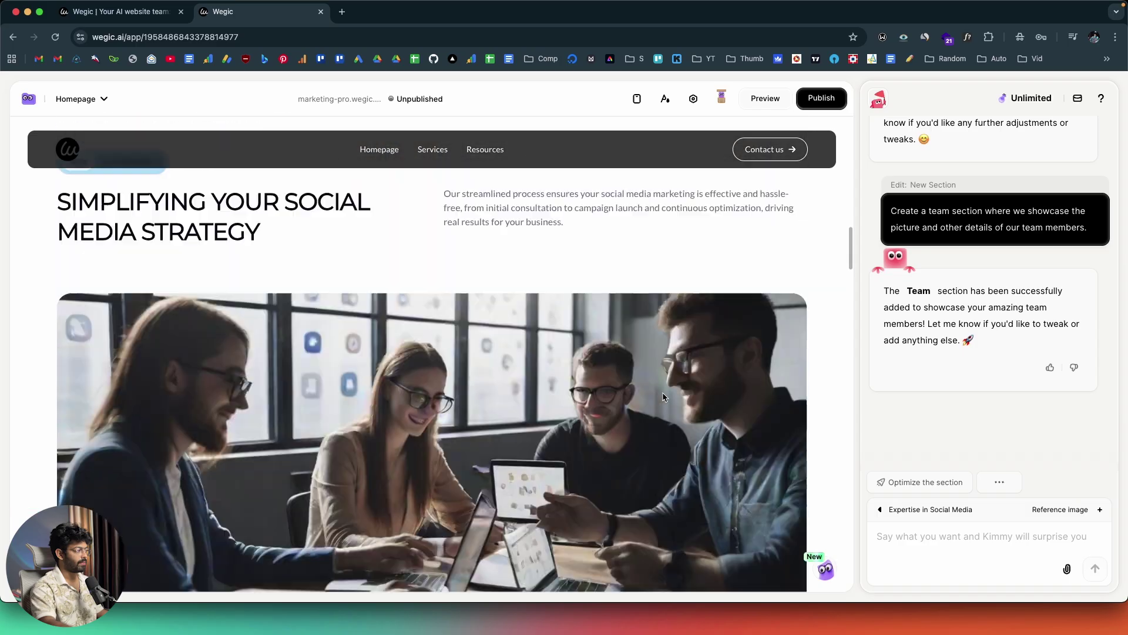
scroll(661, 393, "down", 5)
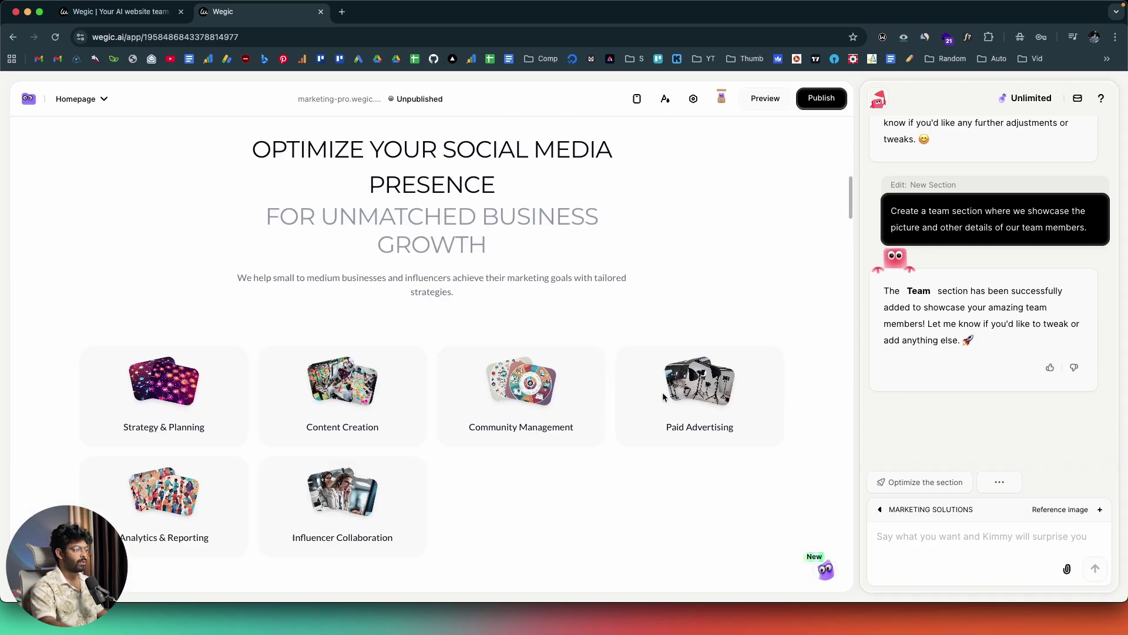
scroll(662, 393, "up", 5)
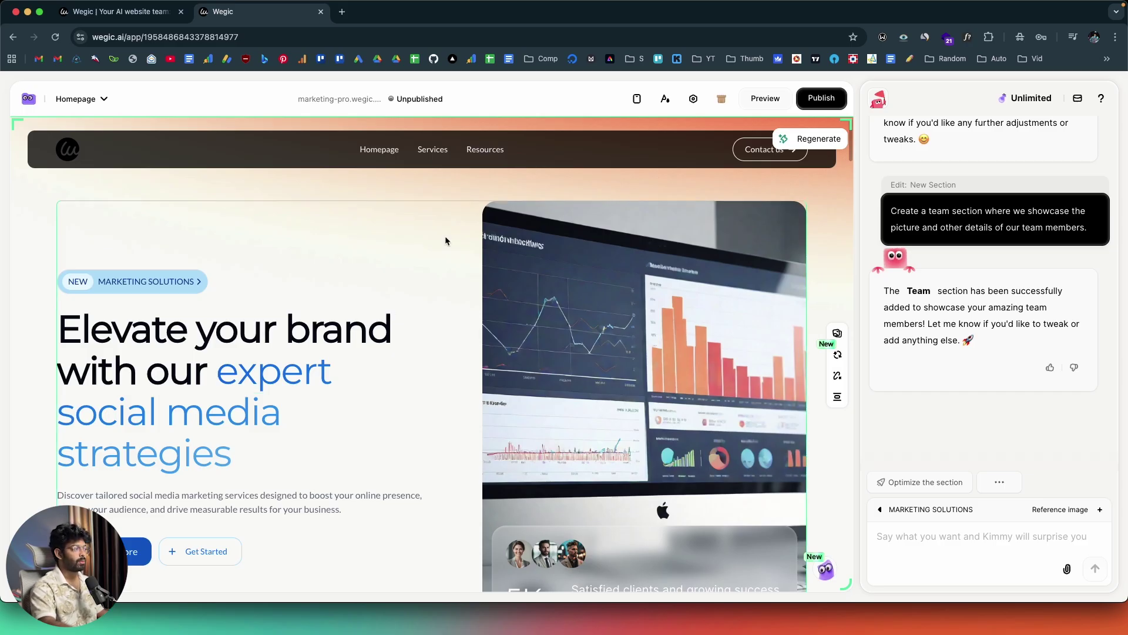
left_click(638, 99)
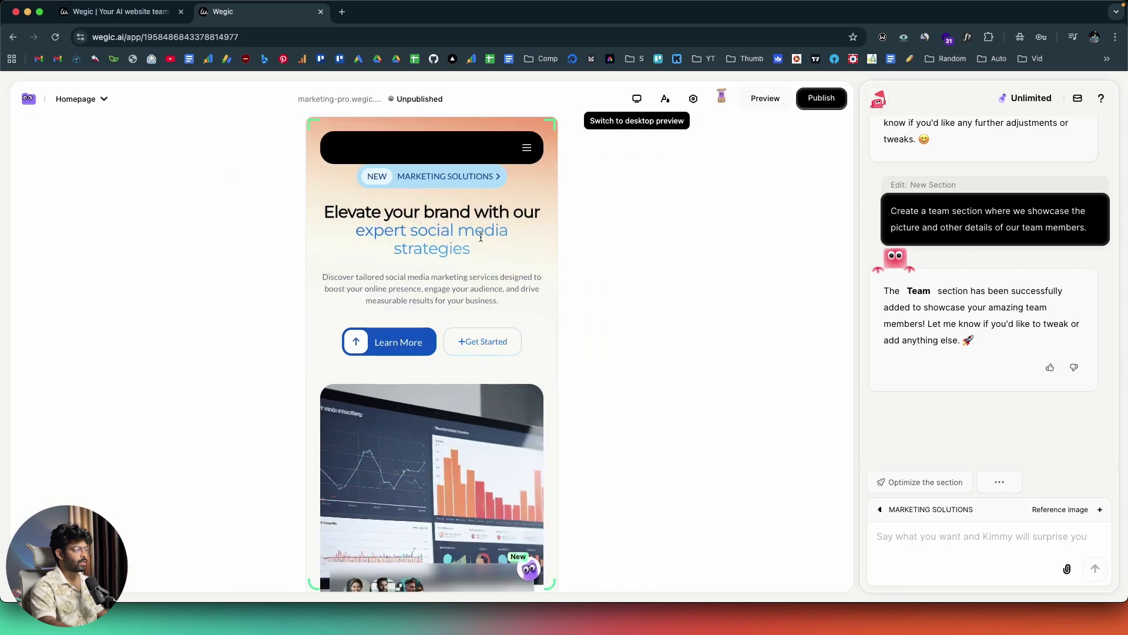
scroll(451, 247, "down", 15)
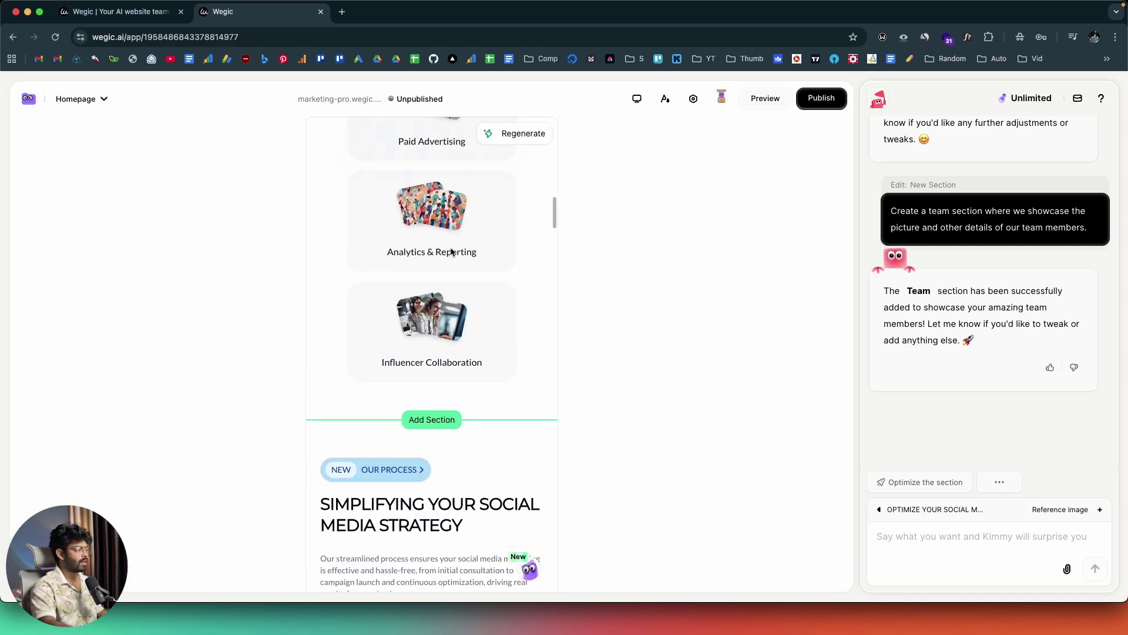
scroll(451, 252, "down", 15)
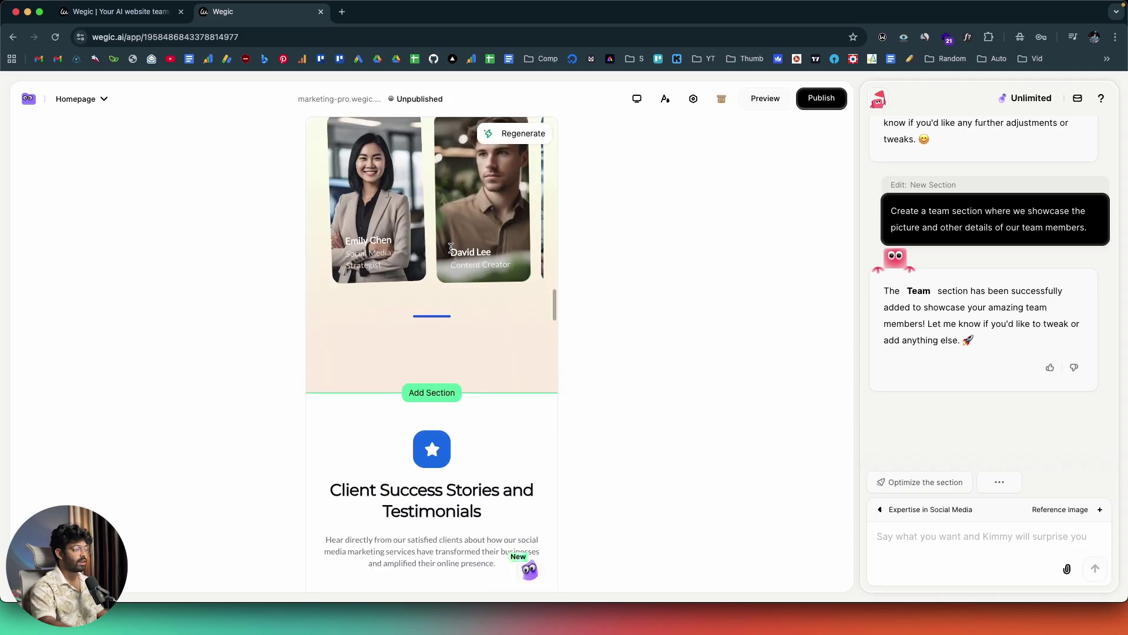
scroll(450, 248, "down", 15)
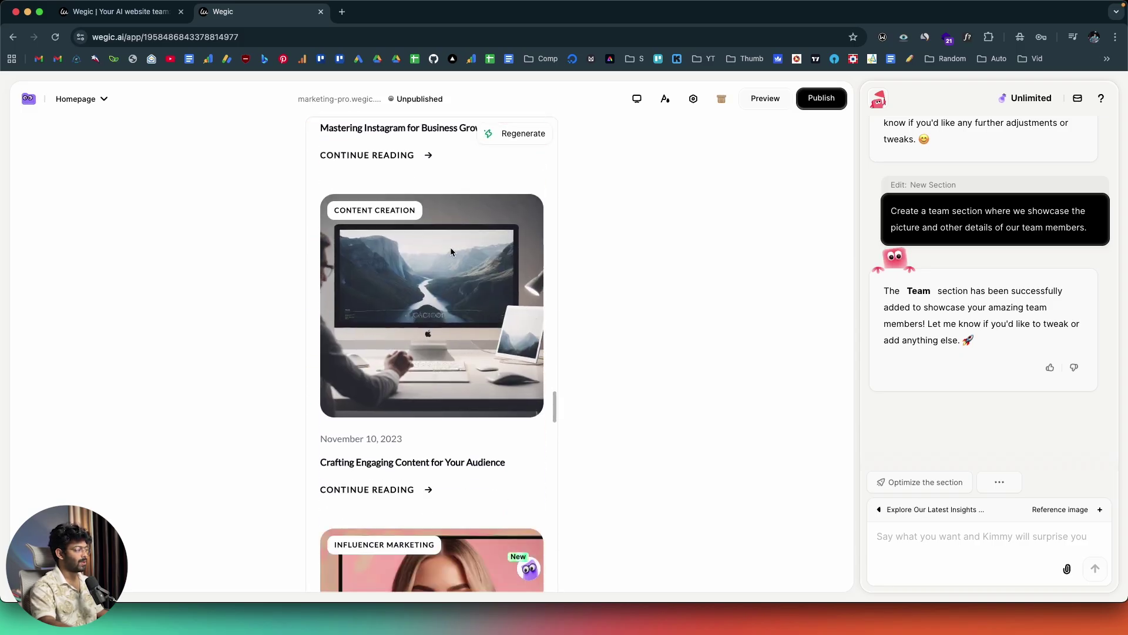
scroll(451, 252, "down", 15)
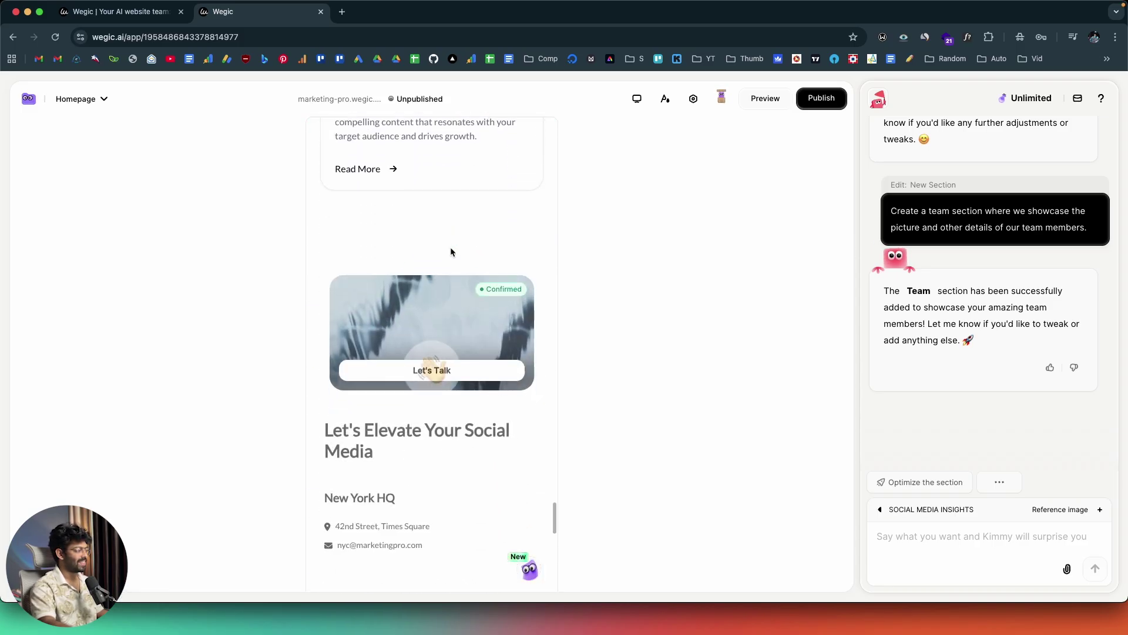
scroll(450, 251, "down", 3)
scroll(450, 251, "up", 20)
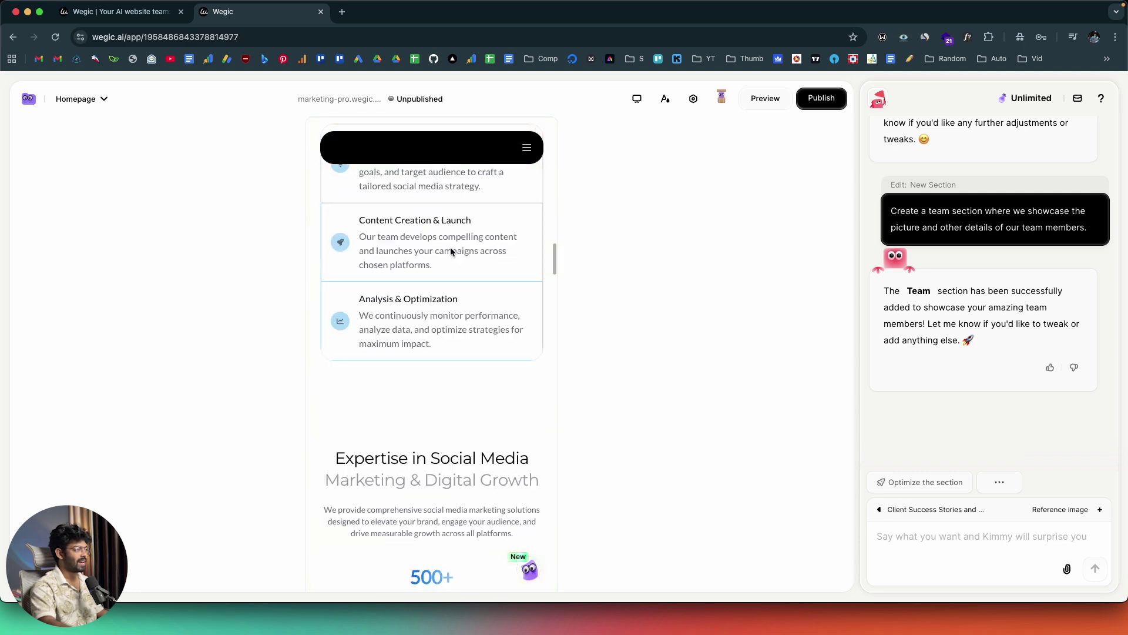
scroll(451, 250, "up", 10)
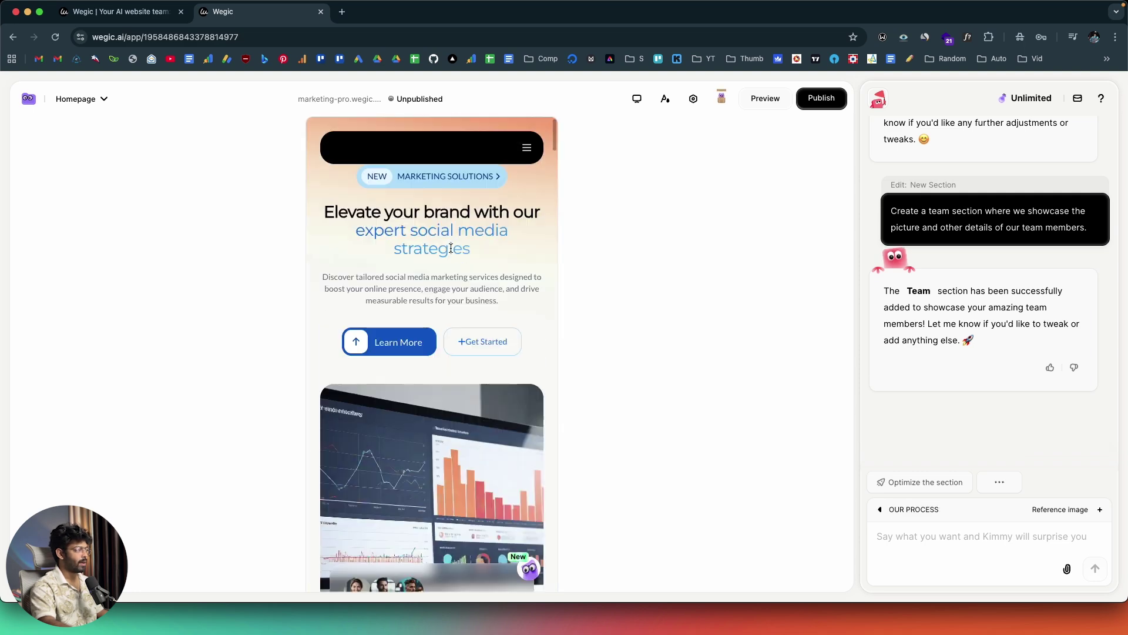
Step: View the mobile navigation menu, close it and return to the desktop preview
left_click(527, 150)
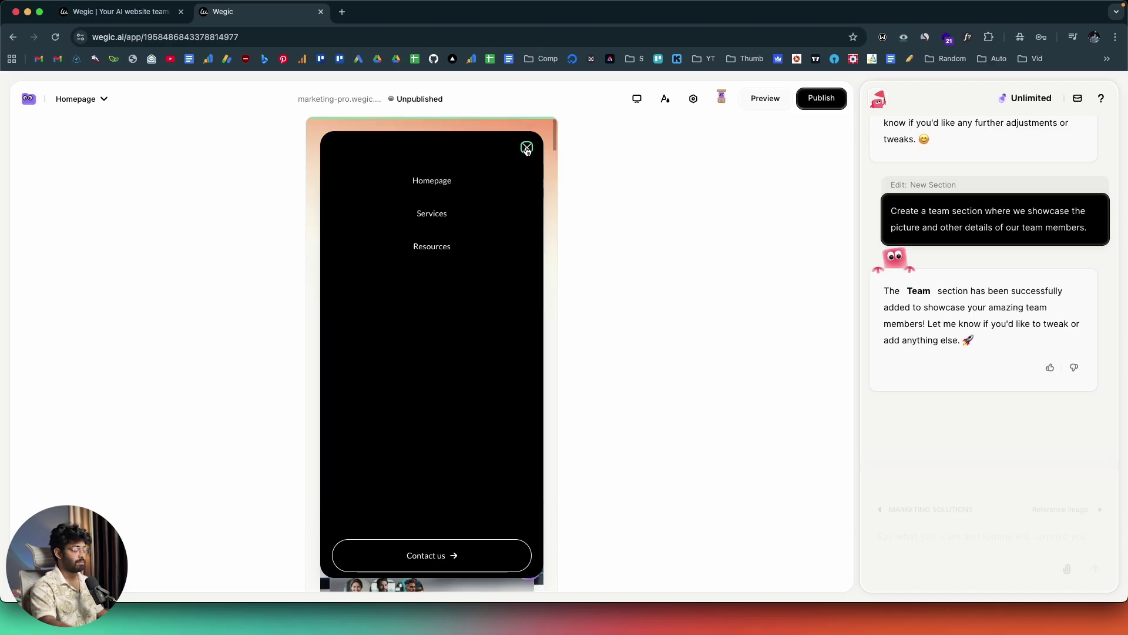
left_click(527, 148)
left_click(636, 100)
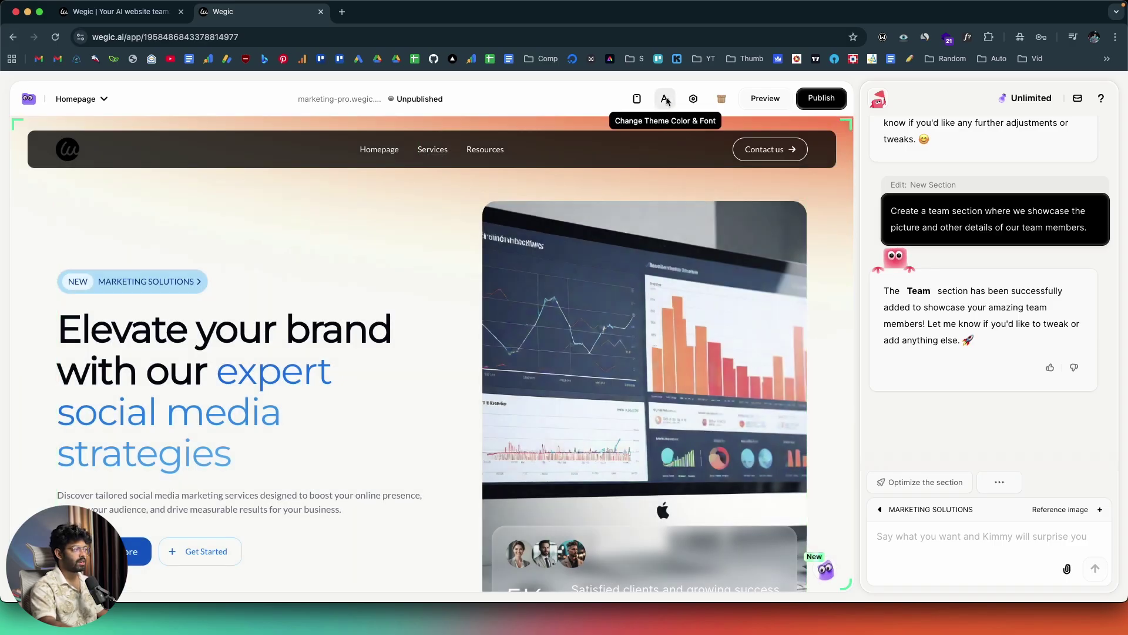
Step: Try the custom blue theme colors #91c7fc and #0080ff on the website
left_click(667, 101)
left_click(927, 254)
left_click(914, 223)
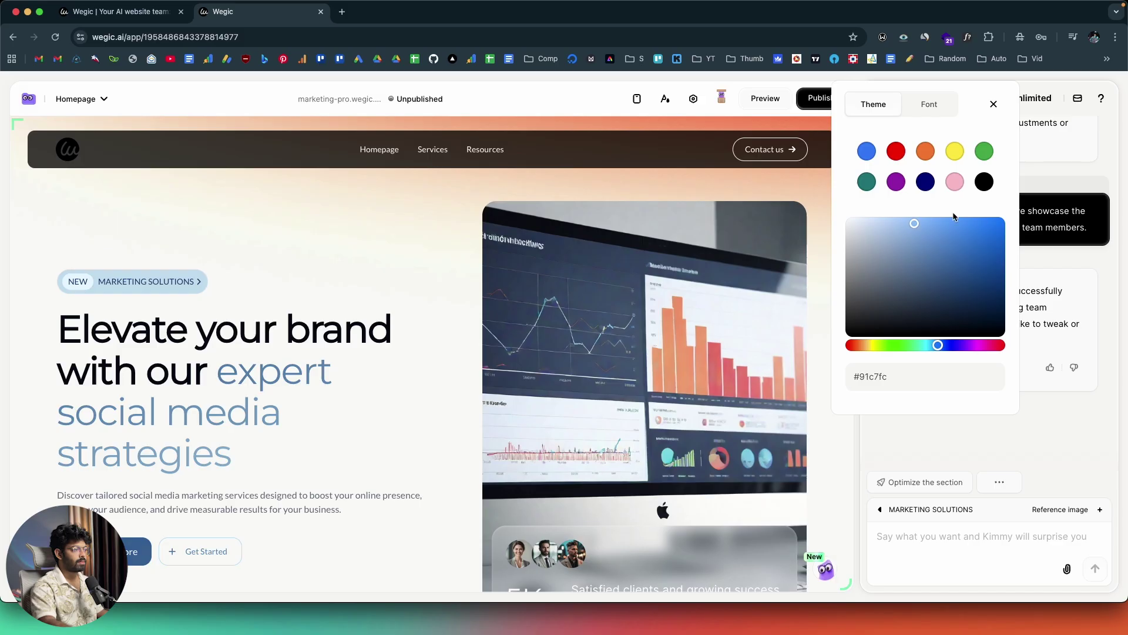
left_click_drag(958, 255, 1015, 203)
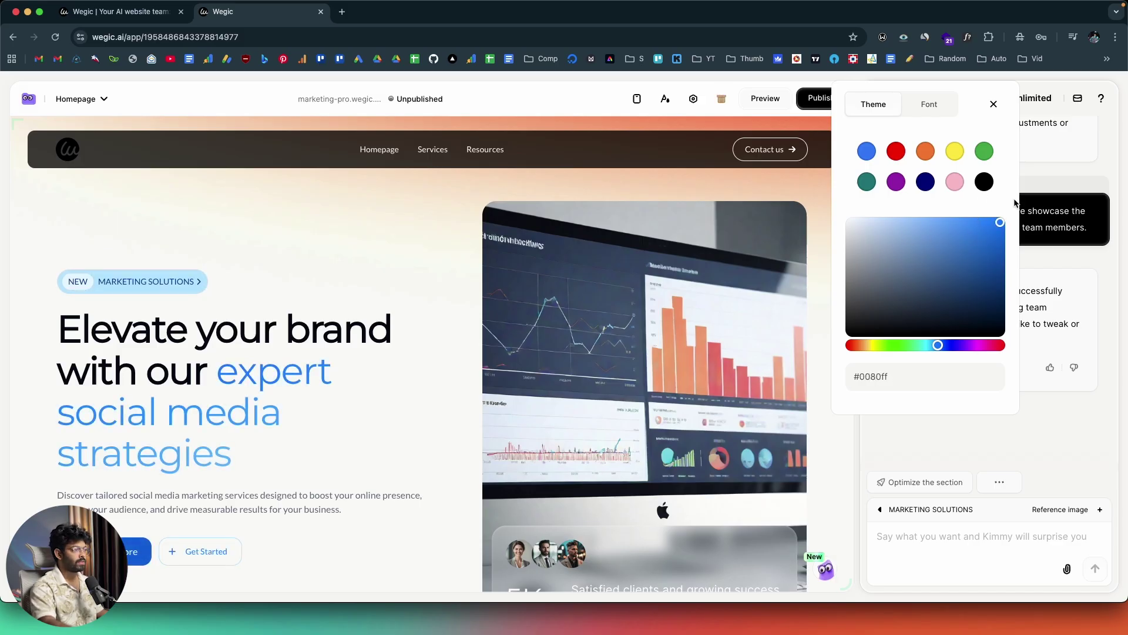
Step: Try the red preset, apply the orange preset #ff7f00 as the website's theme color, and check it on the homepage
left_click(896, 154)
left_click(926, 153)
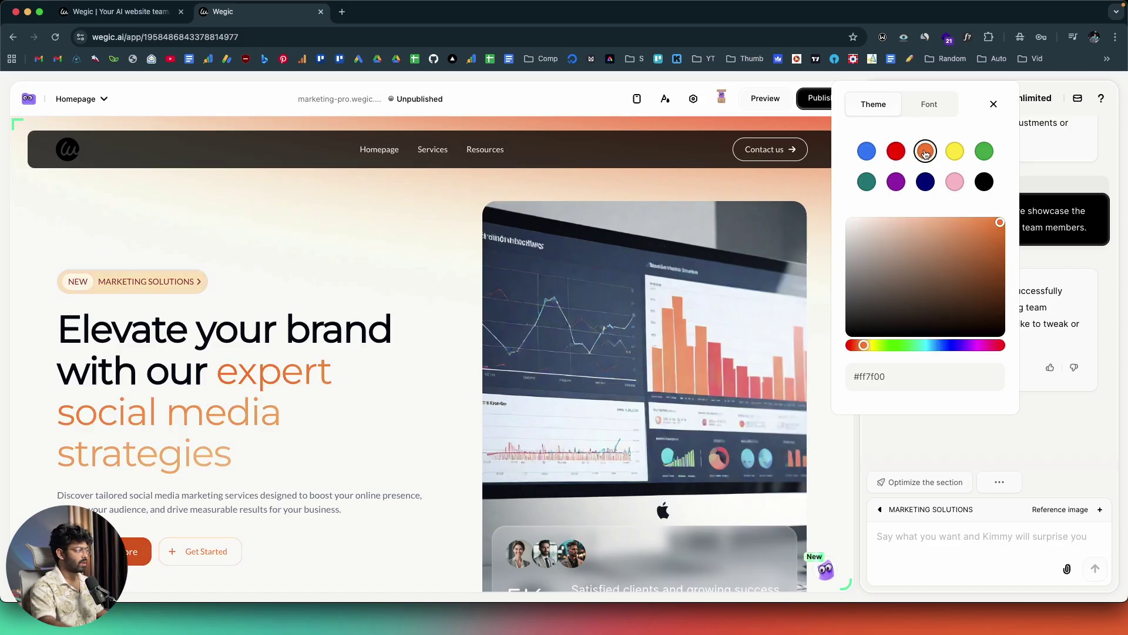
scroll(516, 349, "down", 5)
scroll(516, 349, "down", 10)
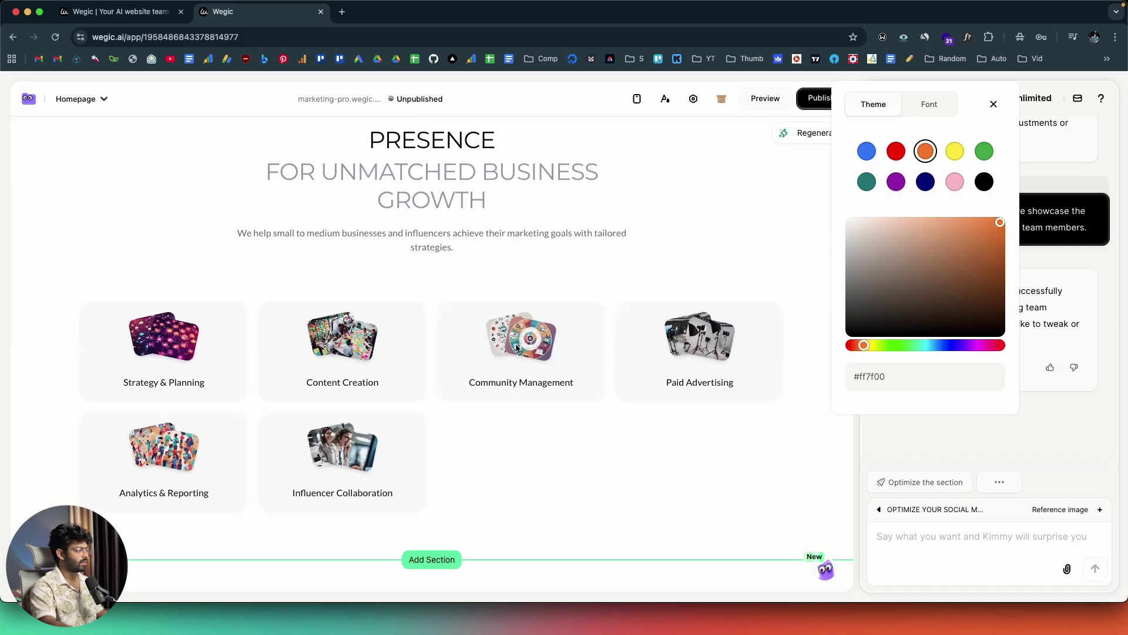
scroll(516, 349, "up", 15)
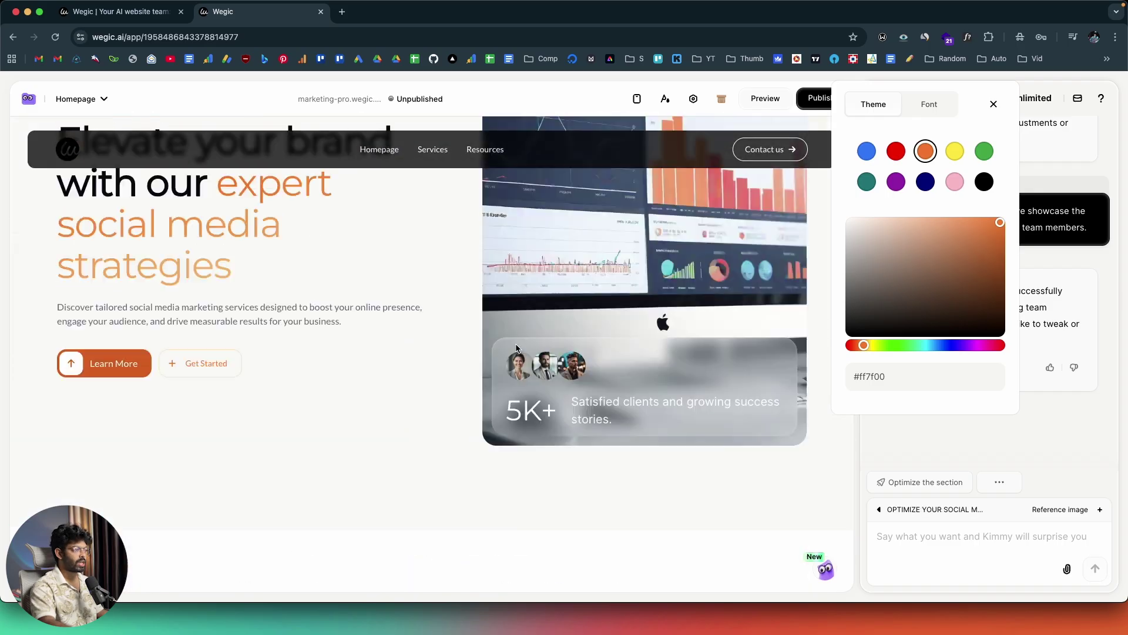